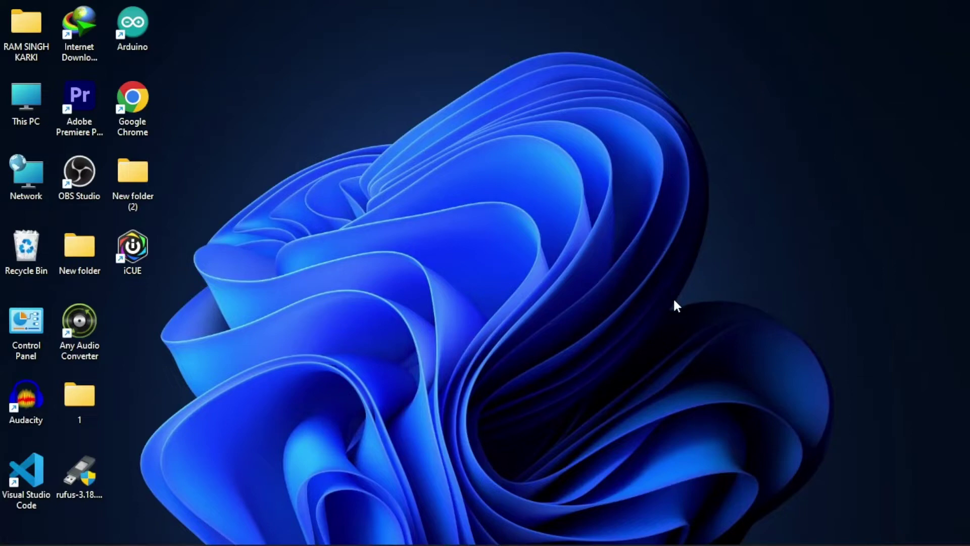
Step: Open the Microsoft Store and search for ClipChamp
mouse_move(372, 542)
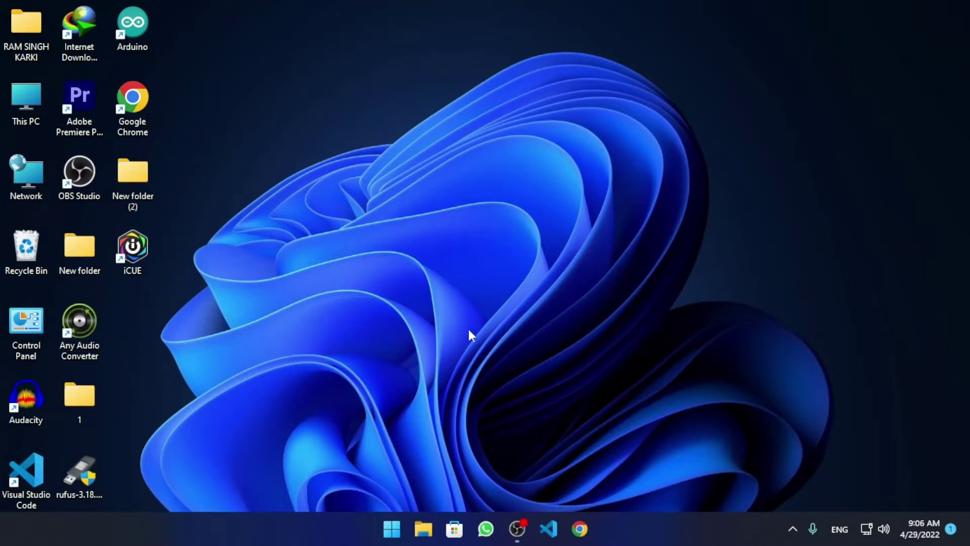
left_click(457, 529)
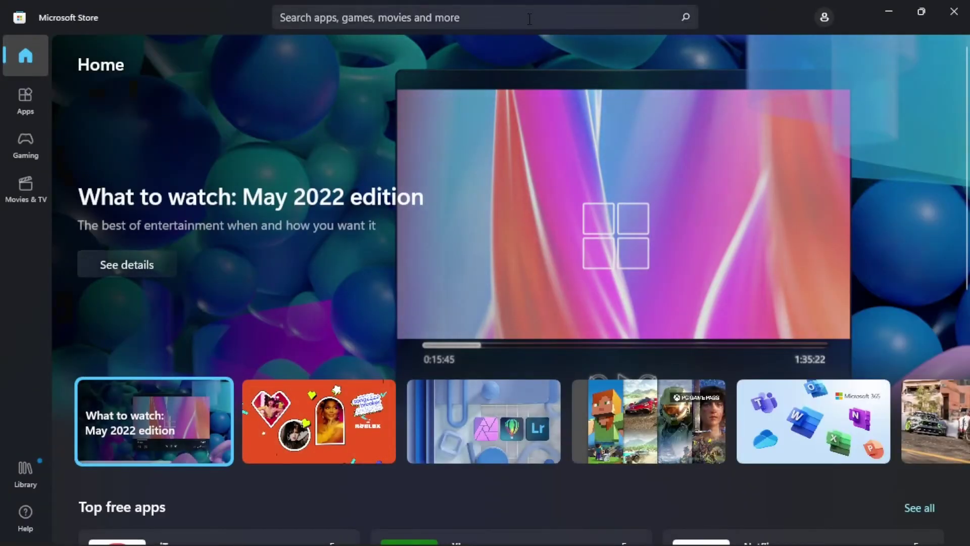
left_click(530, 17)
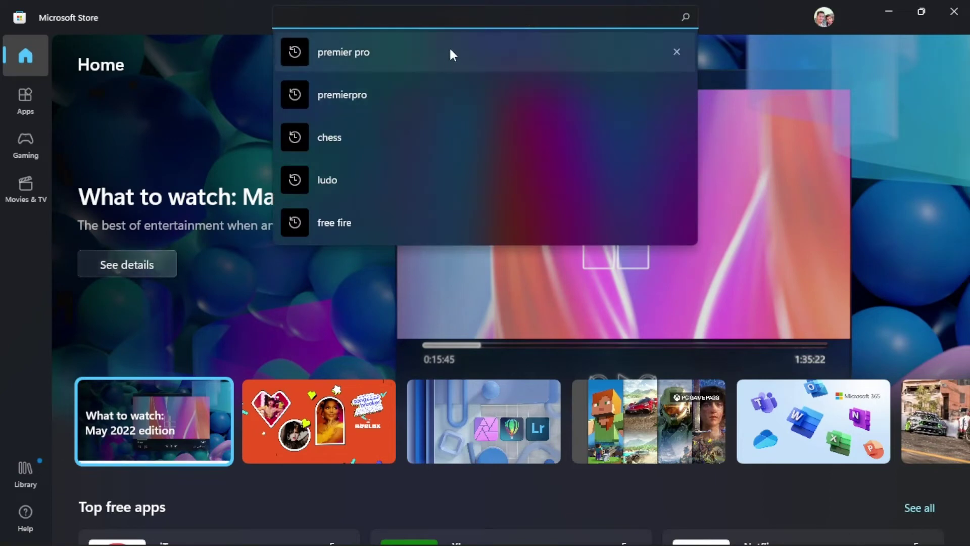
type("Cli")
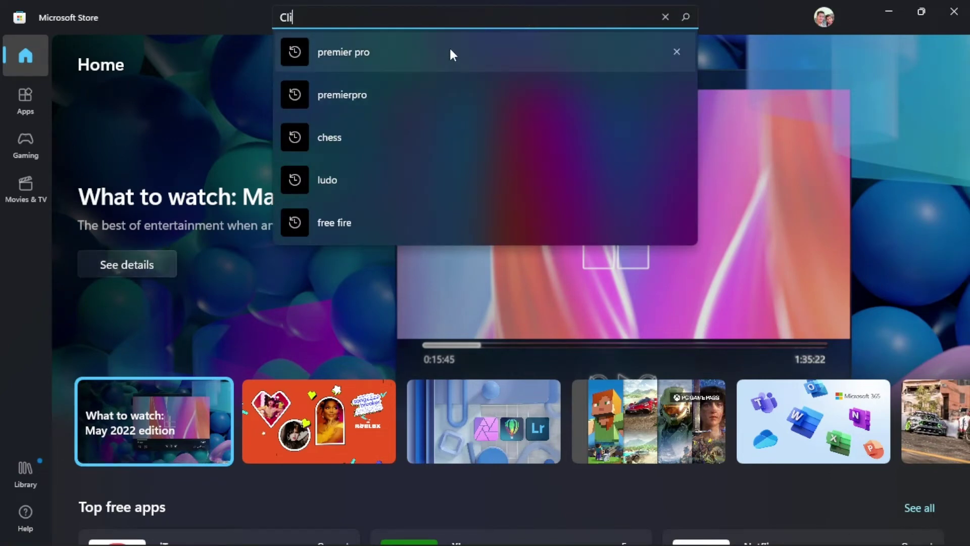
type("pChamp")
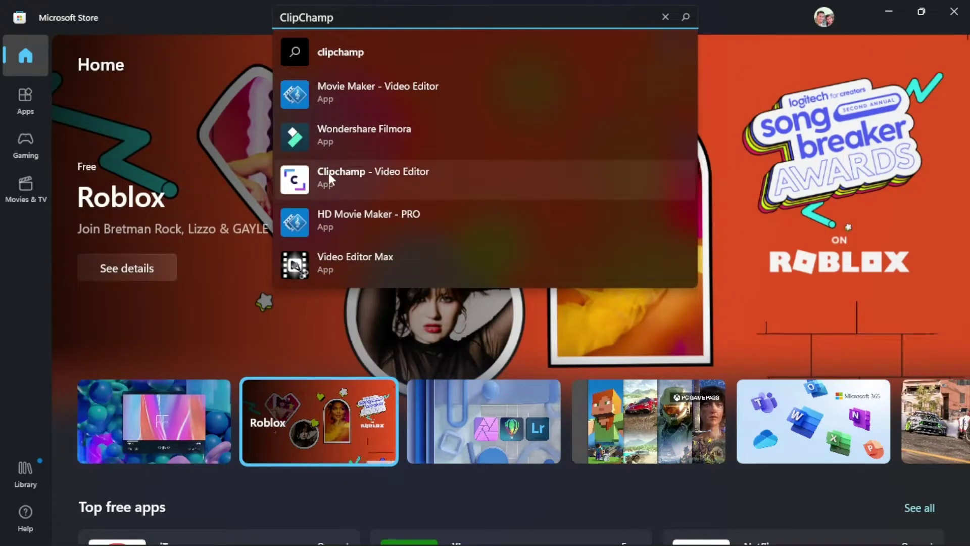
Step: Choose Clipchamp - Video Editor from the search suggestions and install it
left_click(341, 175)
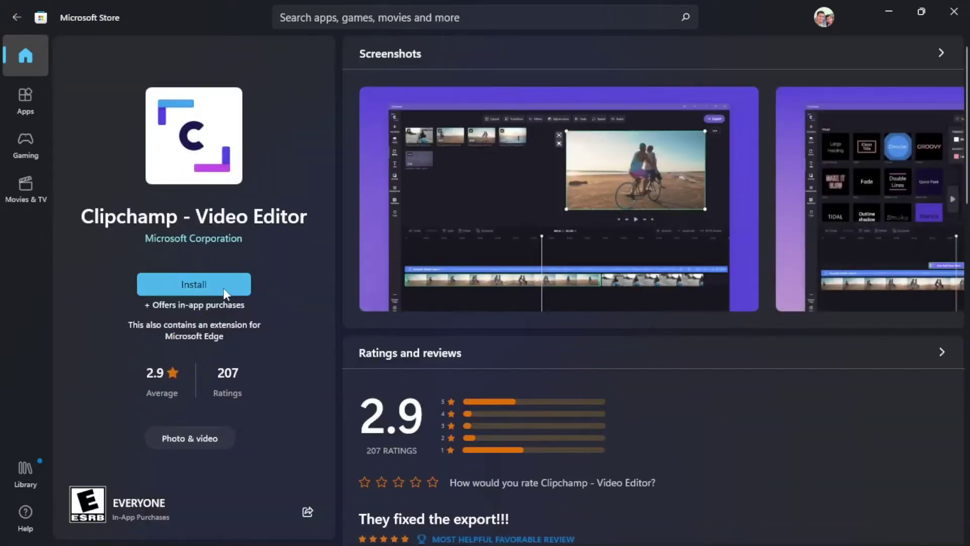
left_click(222, 286)
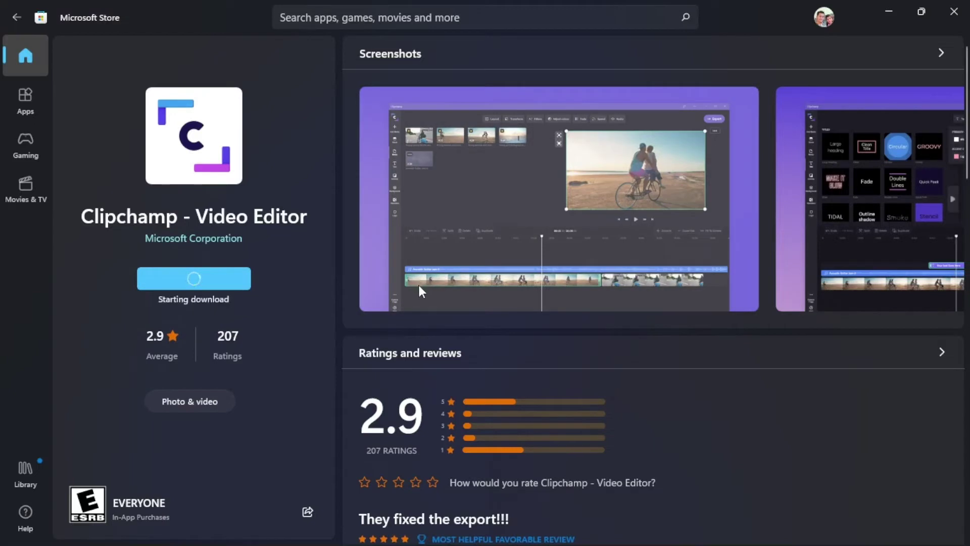
scroll(417, 283, "down", 2)
scroll(418, 285, "up", 2)
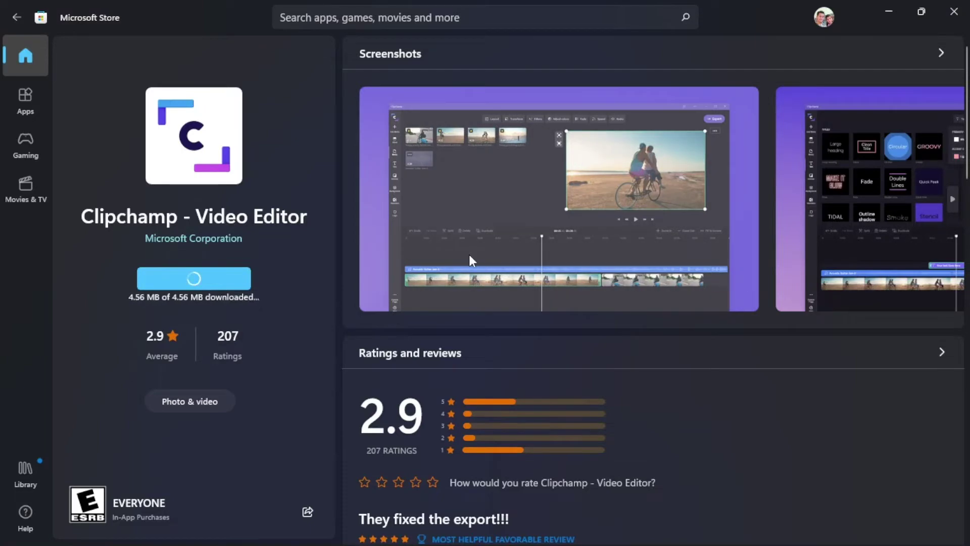
Step: View the first two preview screenshots on the Clipchamp store page, and close the viewer
left_click(586, 174)
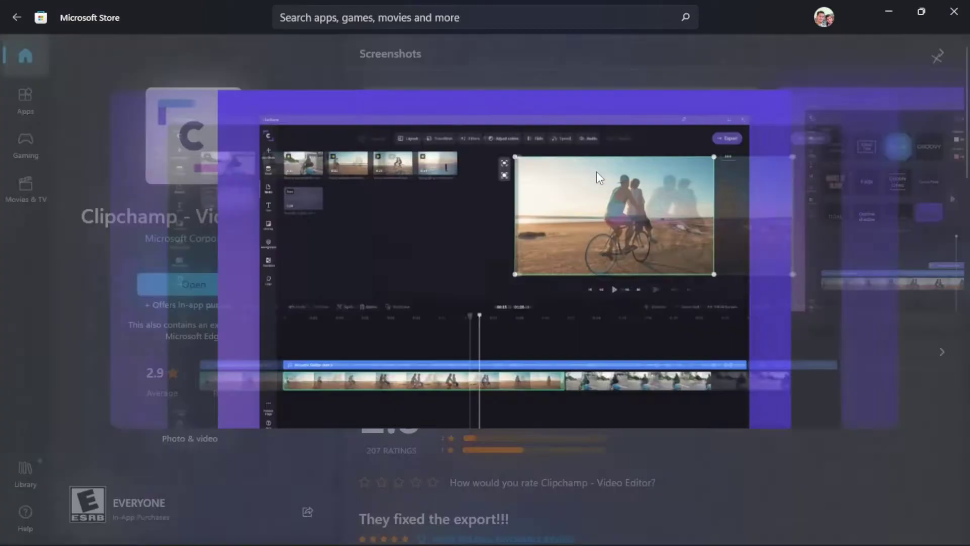
left_click(942, 286)
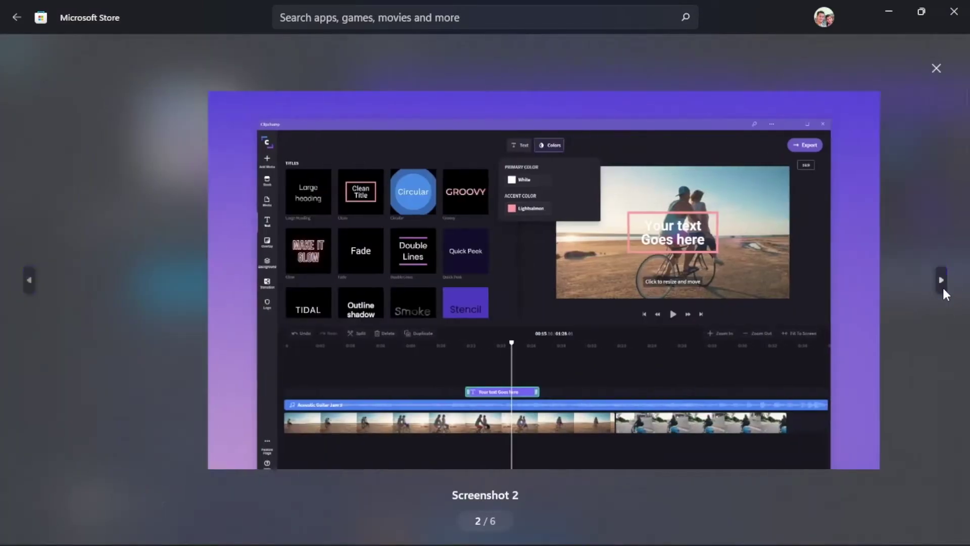
left_click(936, 69)
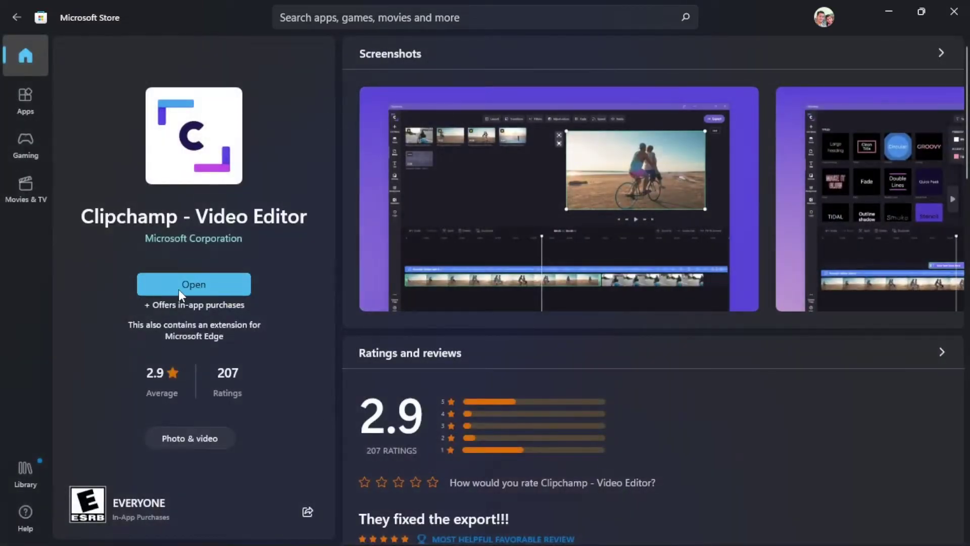
Step: Launch the installed Clipchamp app, close the Microsoft Store, and maximize the Clipchamp window
left_click(178, 289)
left_click(954, 11)
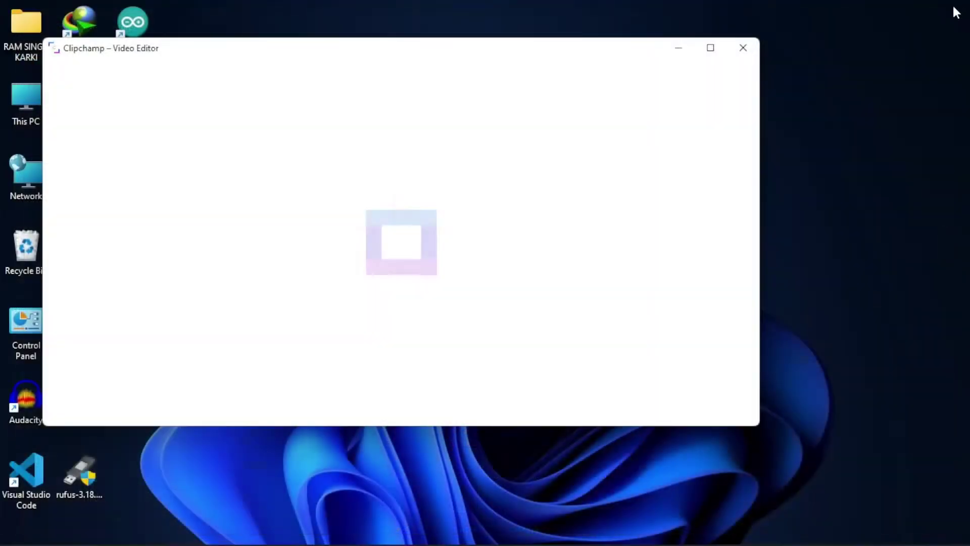
left_click(709, 49)
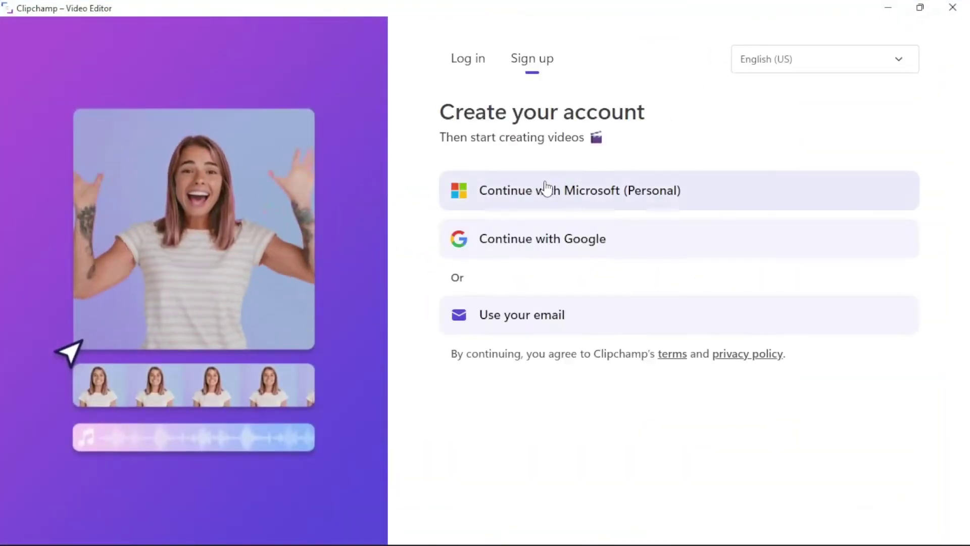
Step: Sign in to Clipchamp with the personal Microsoft account already on this computer
left_click(643, 190)
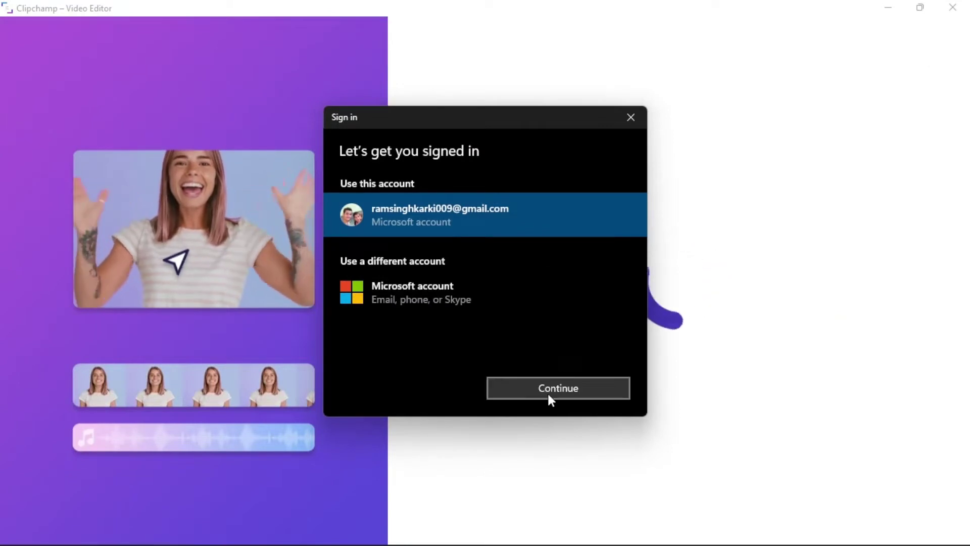
left_click(548, 390)
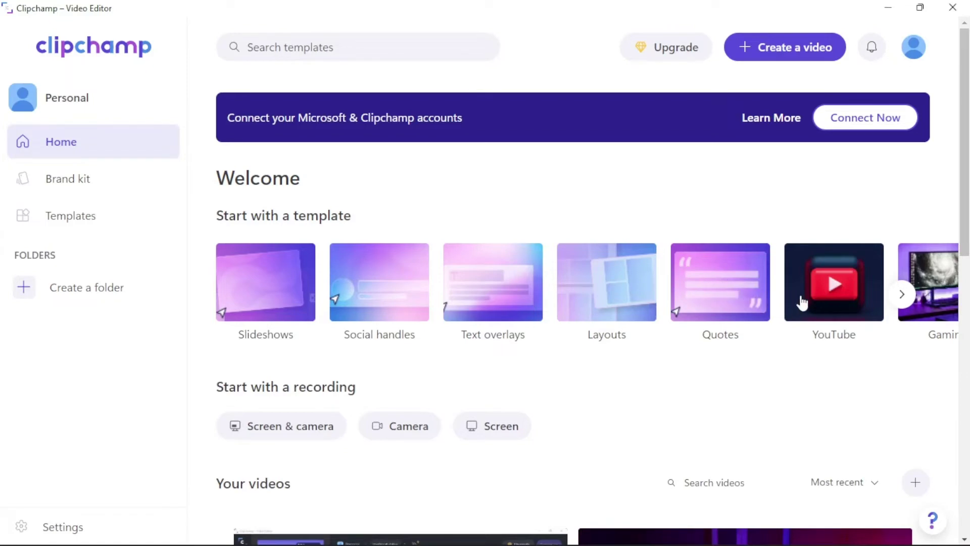
Step: Open the YouTube template category and look through the available intro, outro and gaming templates
left_click(844, 288)
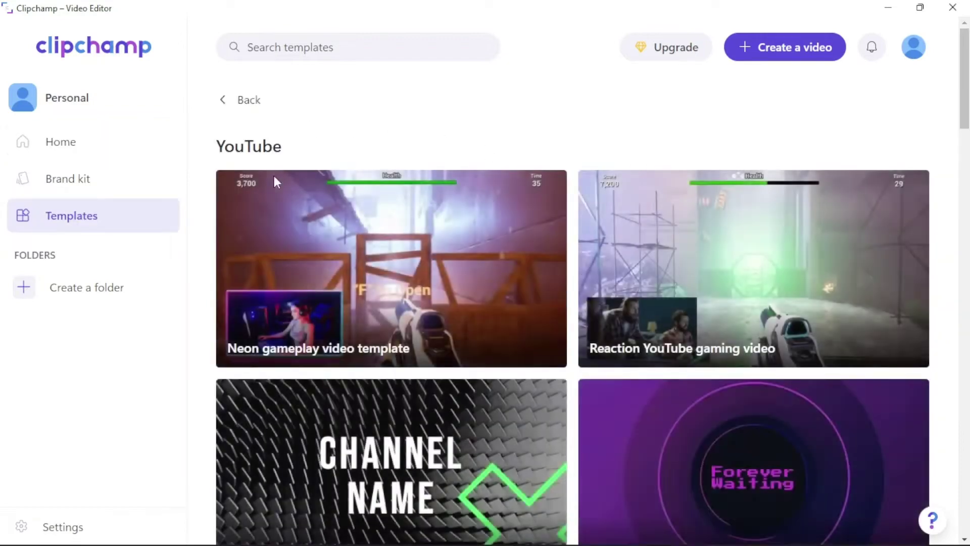
scroll(551, 370, "down", 3)
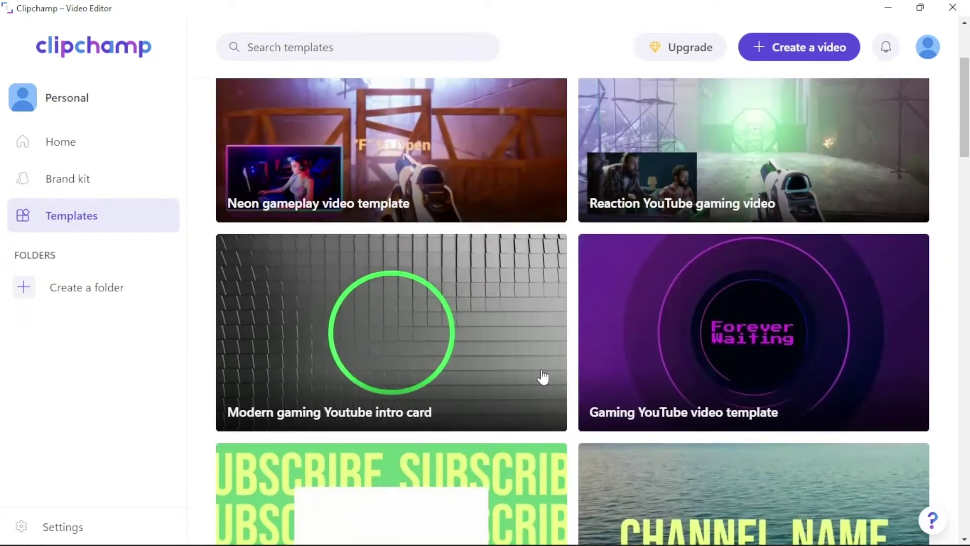
scroll(521, 380, "down", 3)
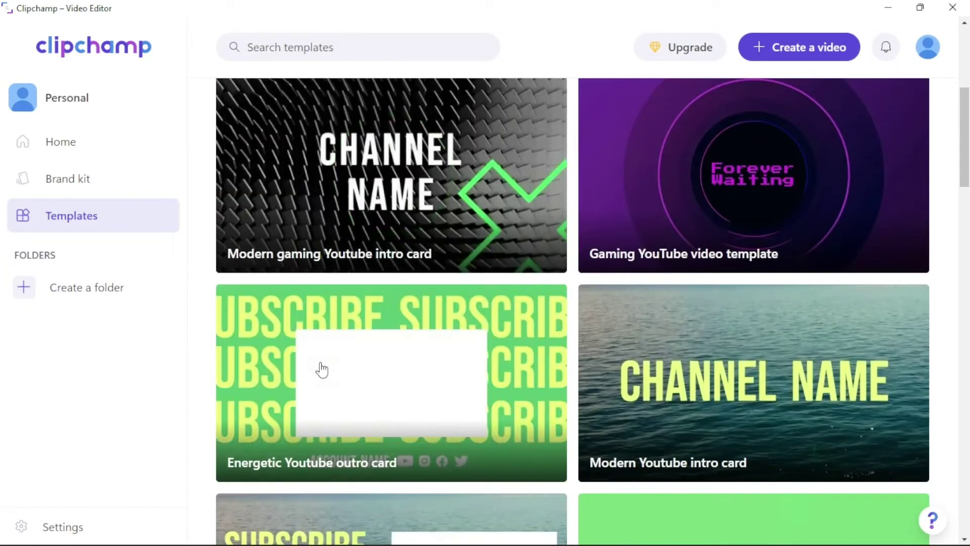
scroll(318, 372, "down", 3)
scroll(317, 373, "down", 3)
scroll(372, 403, "down", 3)
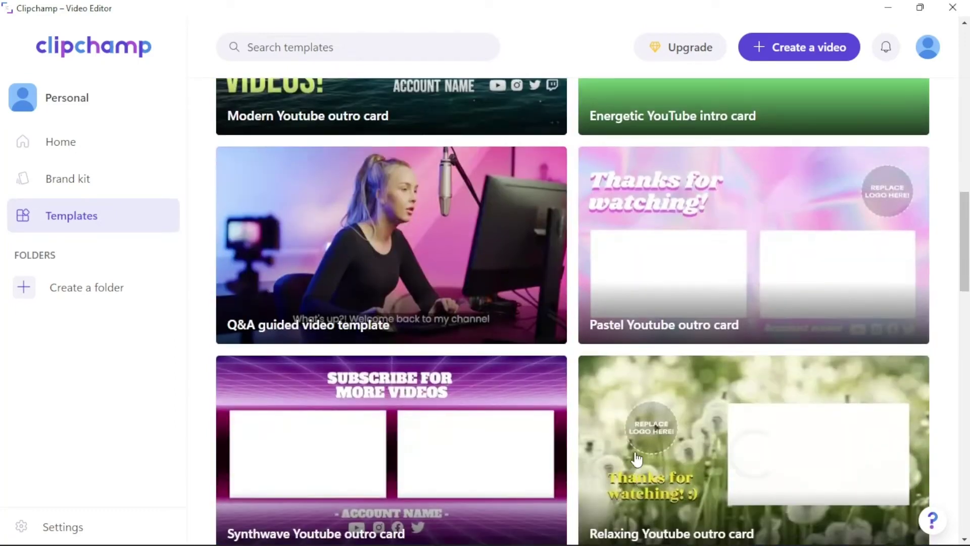
scroll(283, 435, "down", 4)
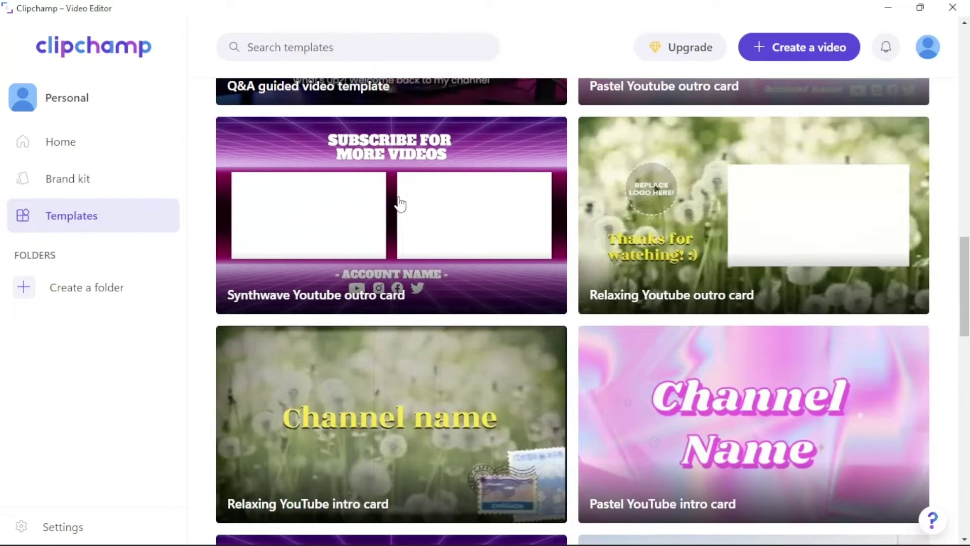
scroll(460, 237, "down", 7)
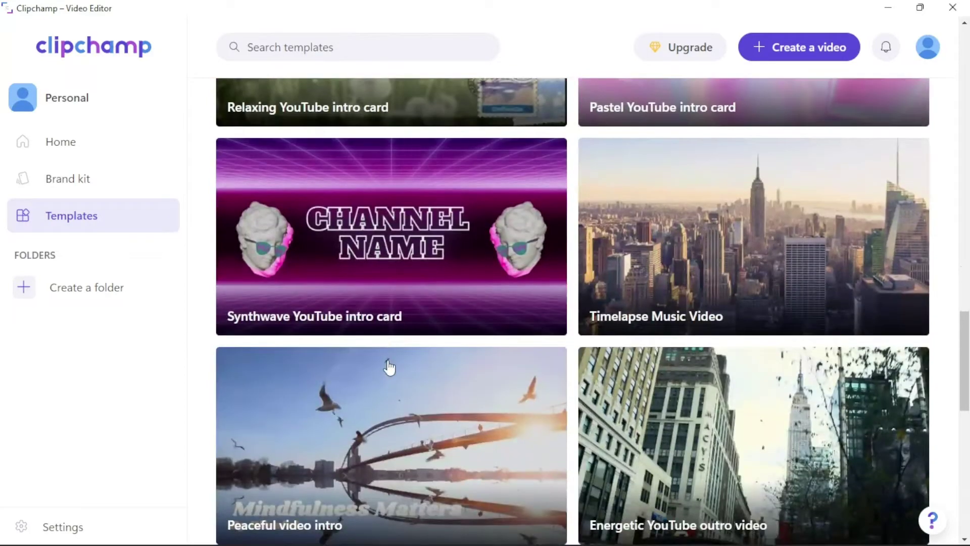
scroll(303, 452, "up", 20)
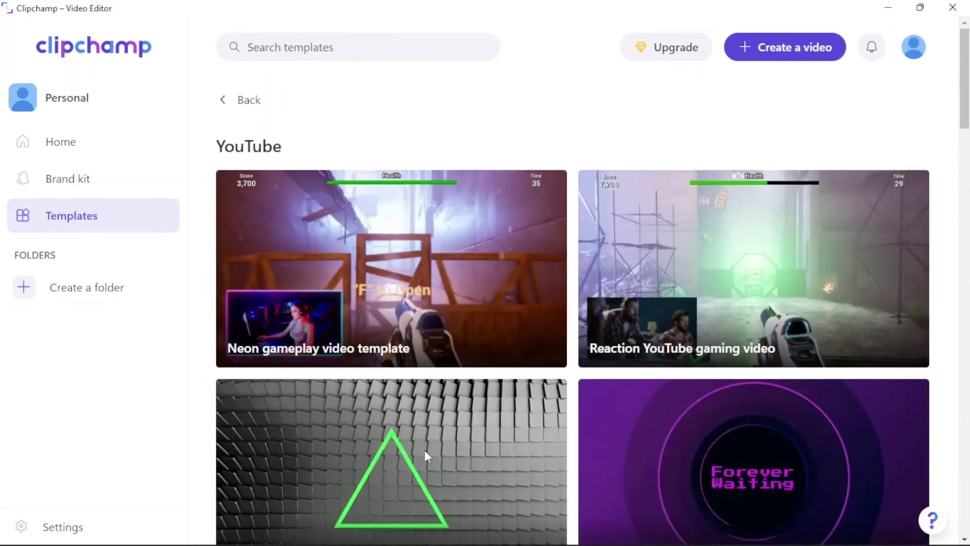
Step: Create a video from the Modern gaming Youtube intro card template
left_click(425, 454)
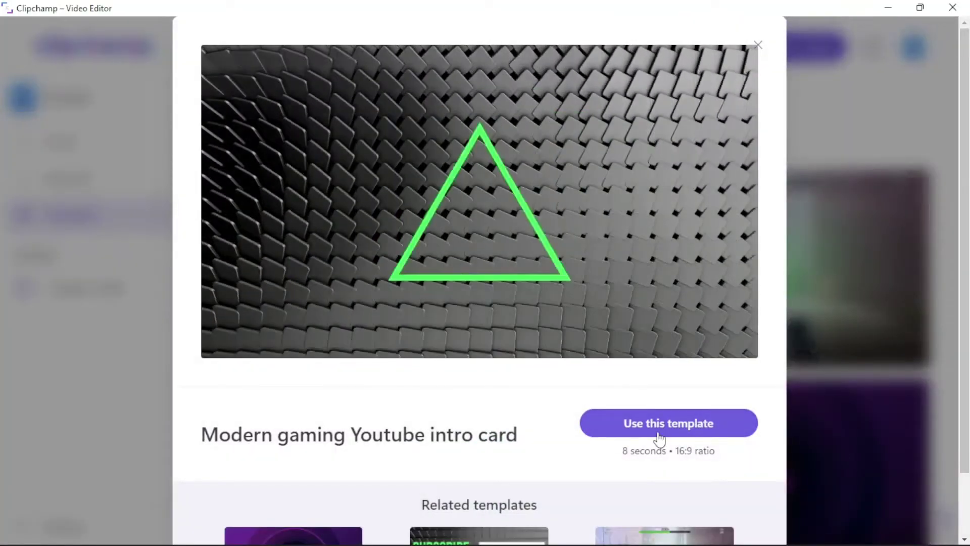
left_click(660, 433)
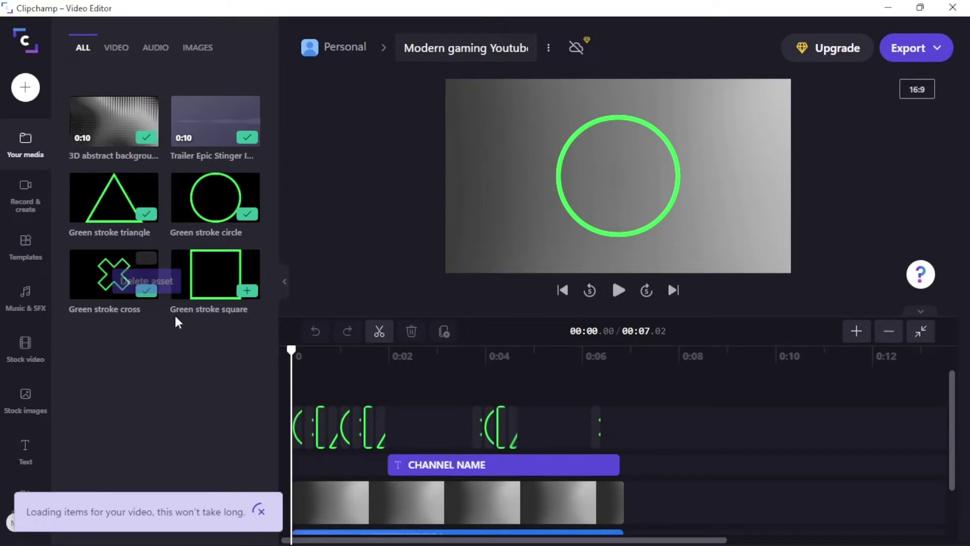
Step: Replace the CHANNEL NAME title text of the intro with "Farwest Technical"
left_click(433, 464)
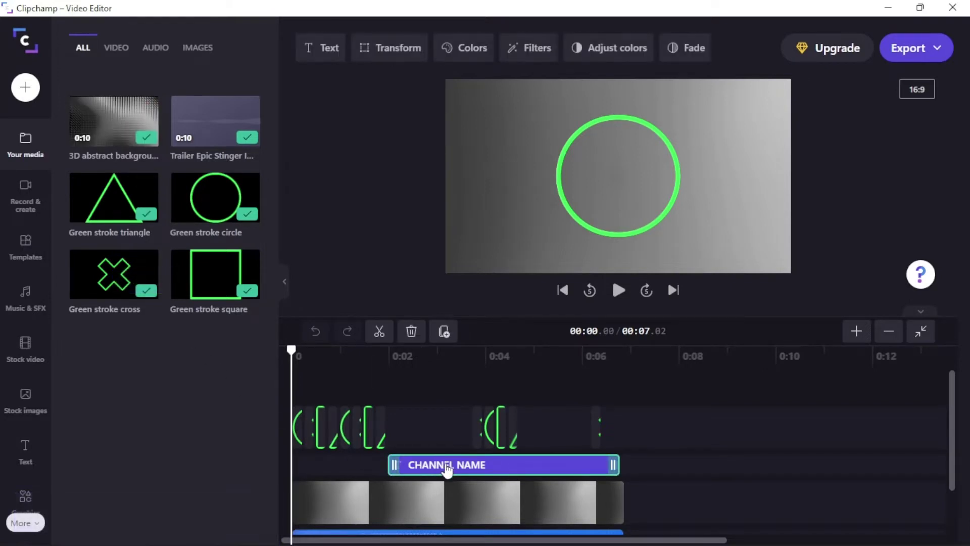
left_click(444, 462)
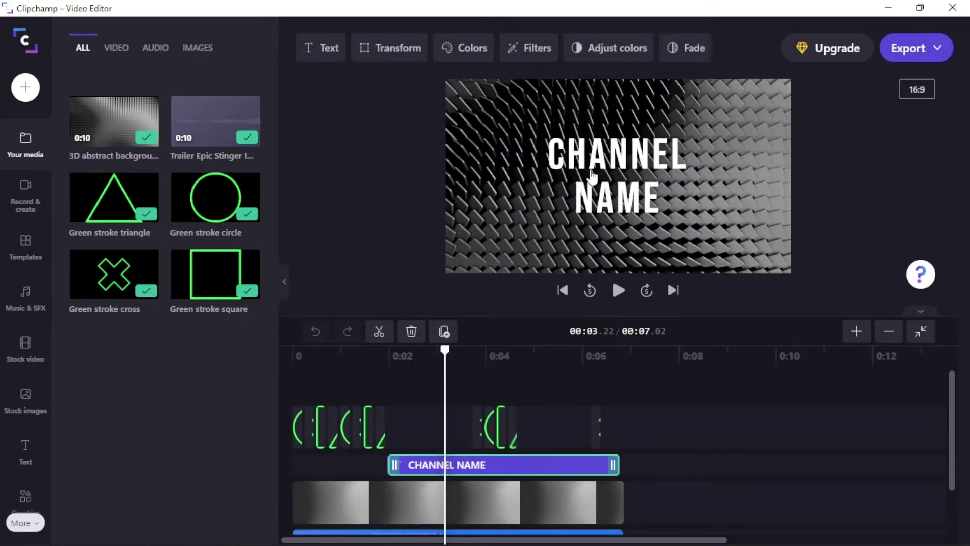
double_click(592, 177)
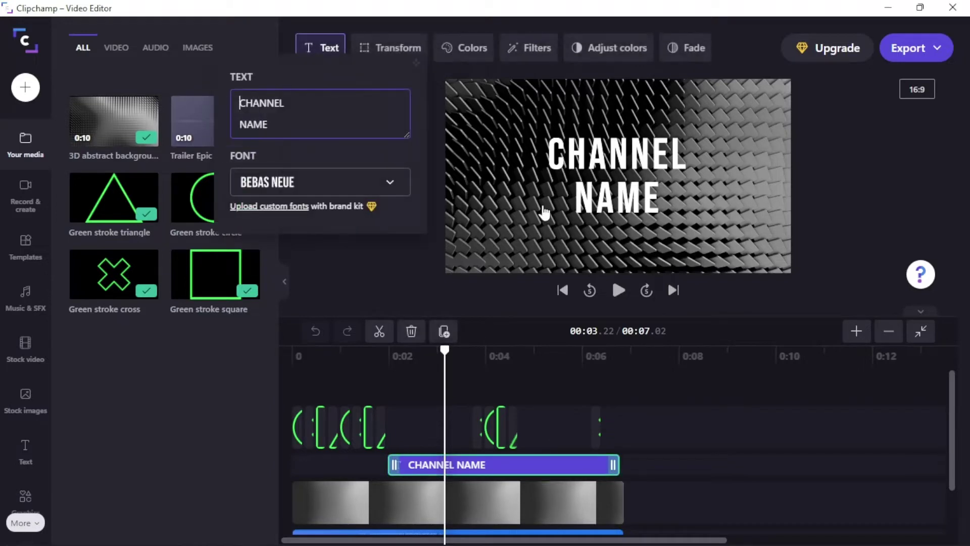
left_click_drag(286, 103, 320, 130)
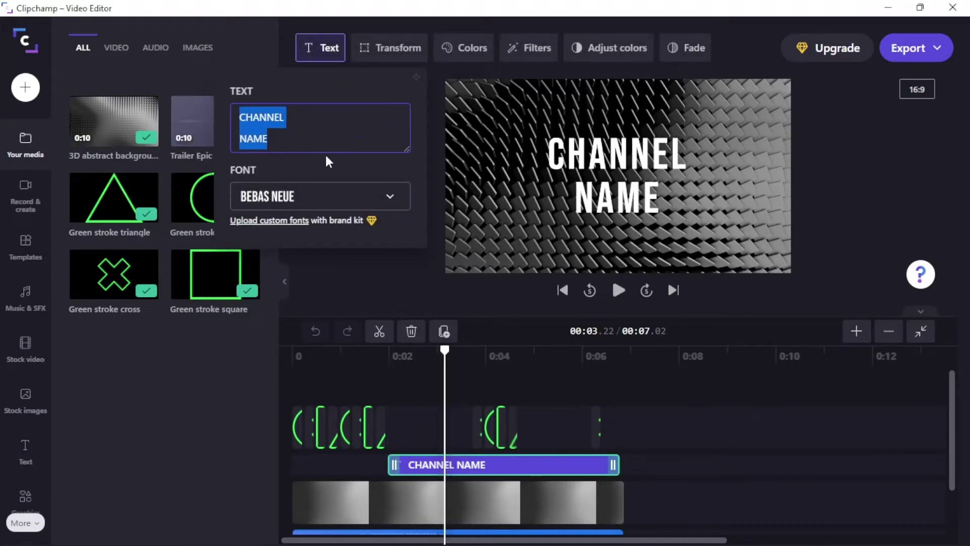
key("BackSpace")
type("Far")
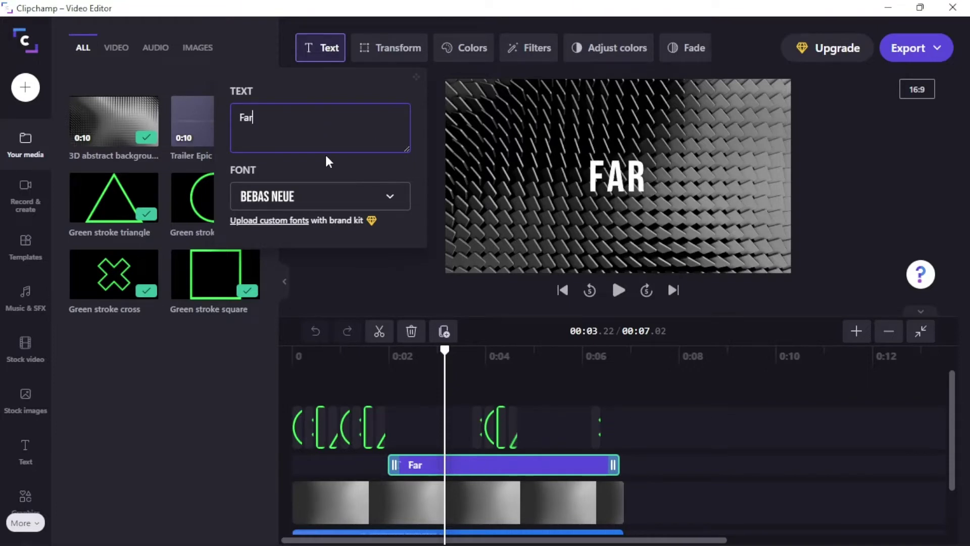
type("west Te")
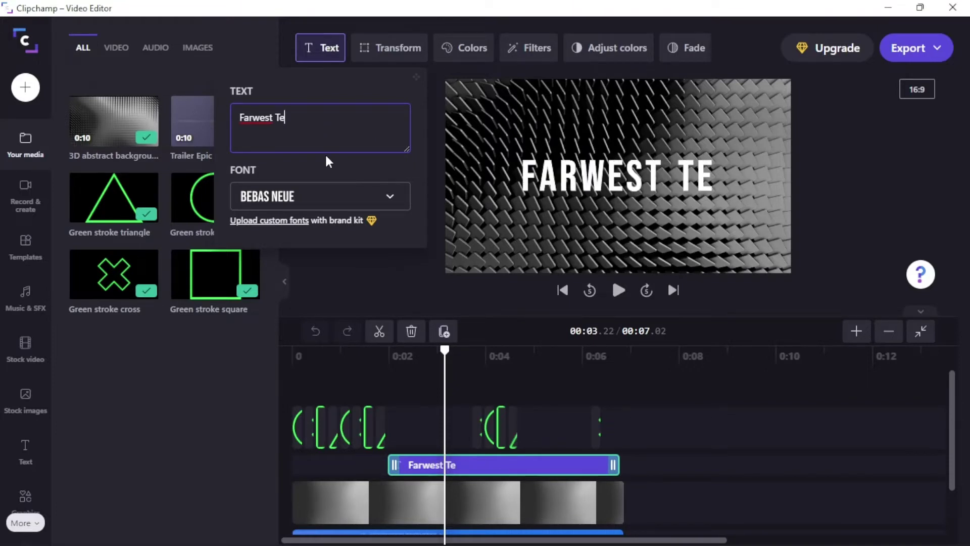
type("v")
key("BackSpace")
type("=")
key("BackSpace")
type("chnicas")
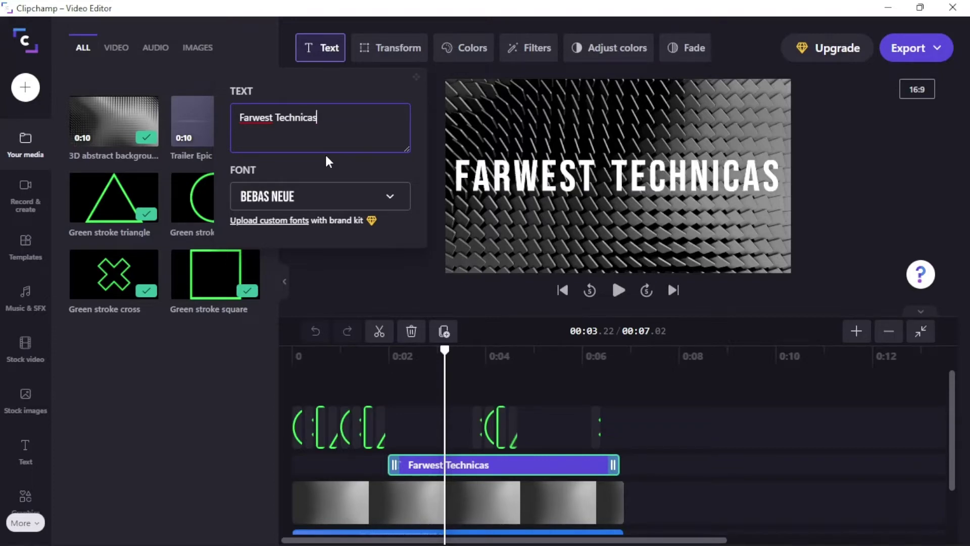
key("BackSpace")
type("l")
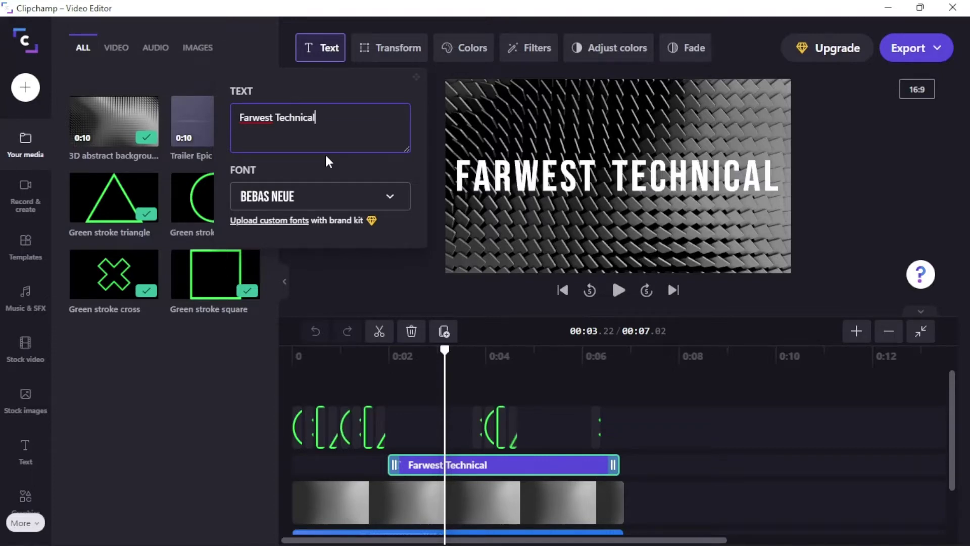
Step: Change the font of the Farwest Technical title to Knewave
left_click(394, 198)
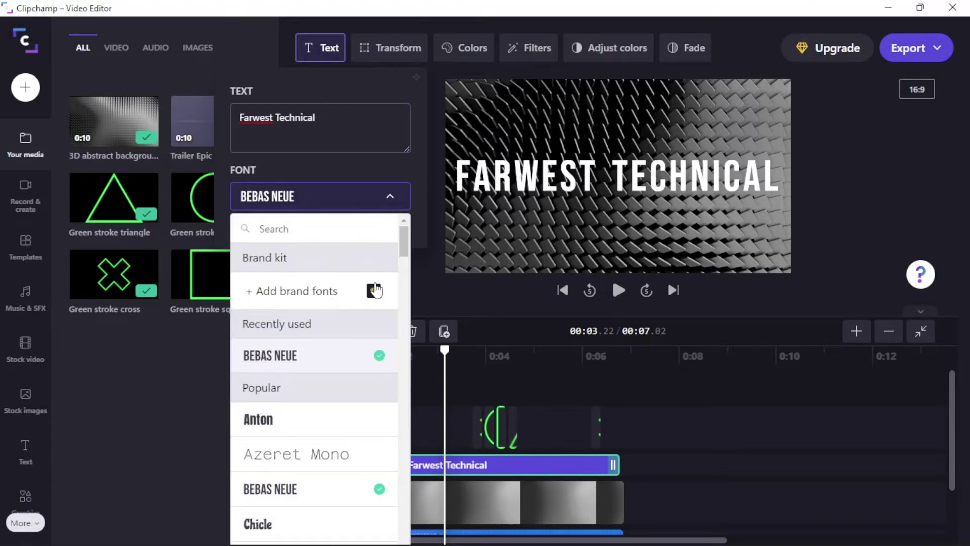
scroll(369, 423, "down", 5)
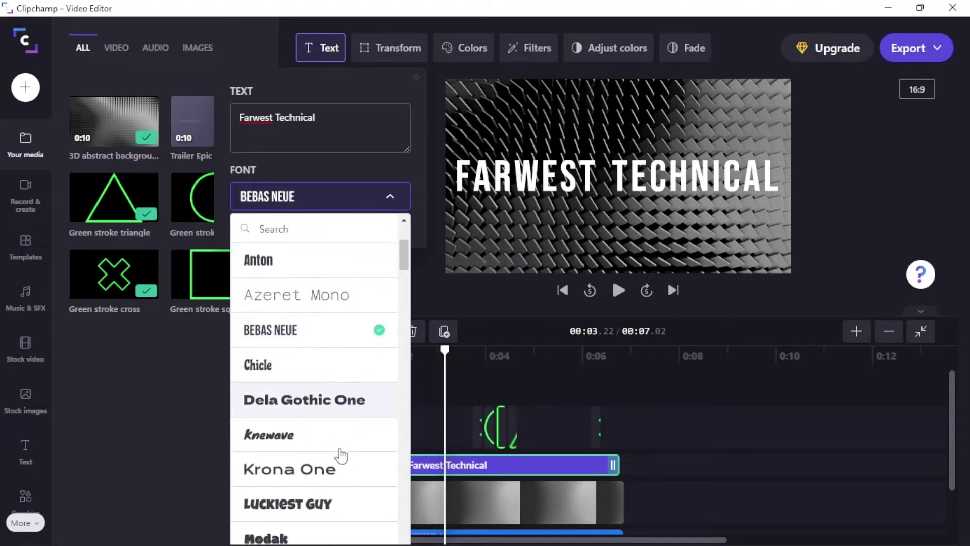
left_click(304, 336)
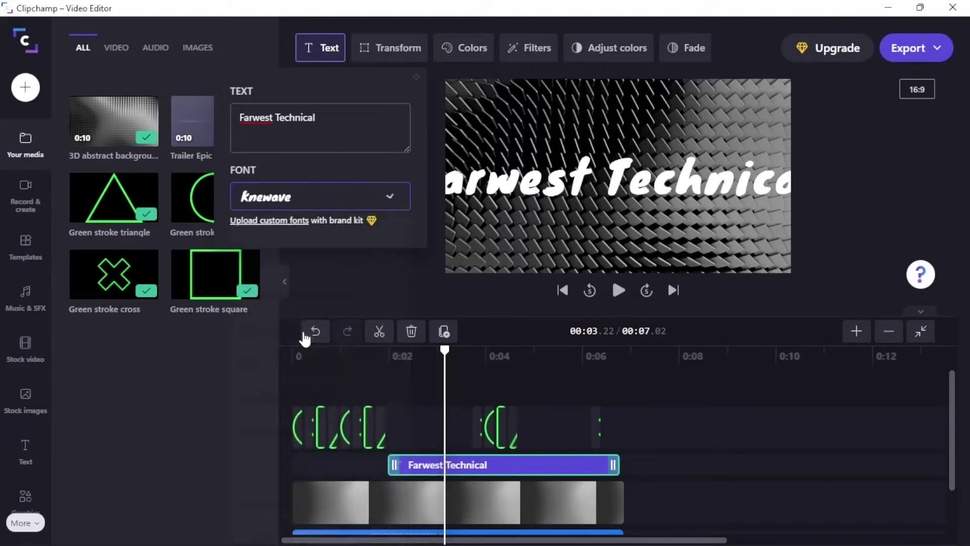
Step: Change the font of the Farwest Technical title to DM Sans
left_click(368, 204)
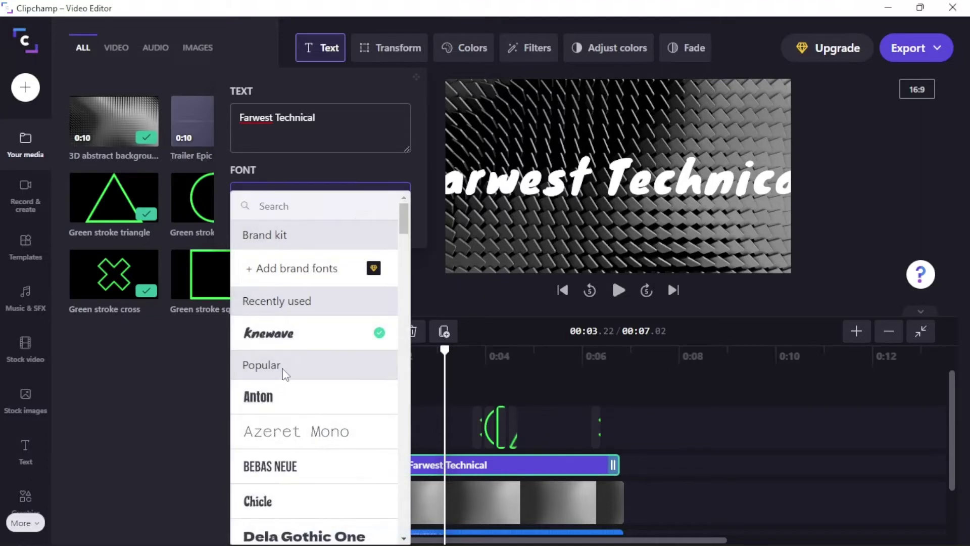
scroll(297, 422, "down", 12)
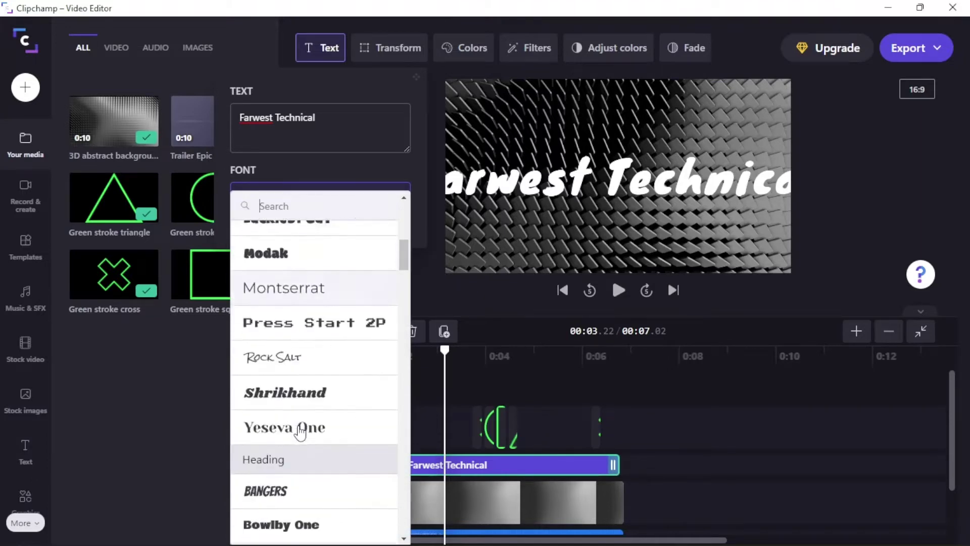
scroll(298, 433, "down", 5)
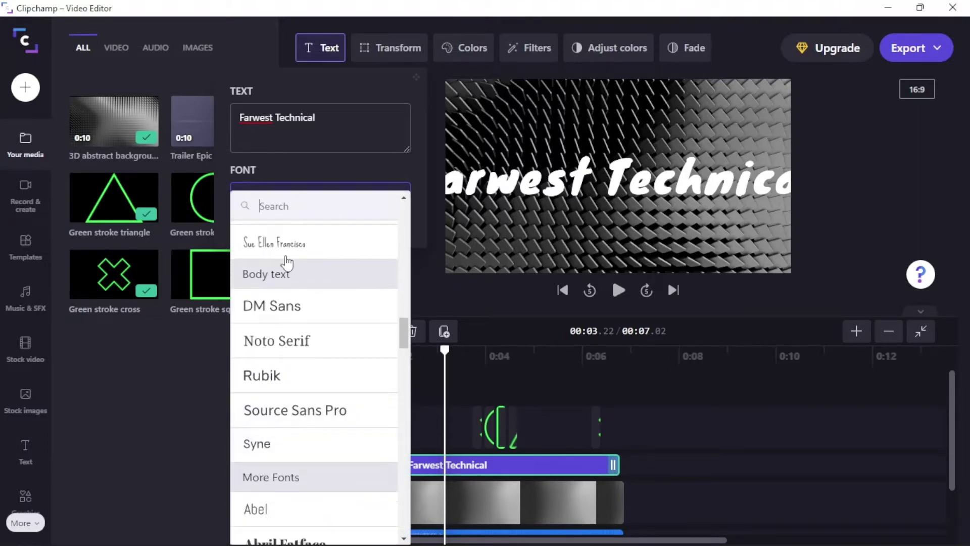
left_click(295, 303)
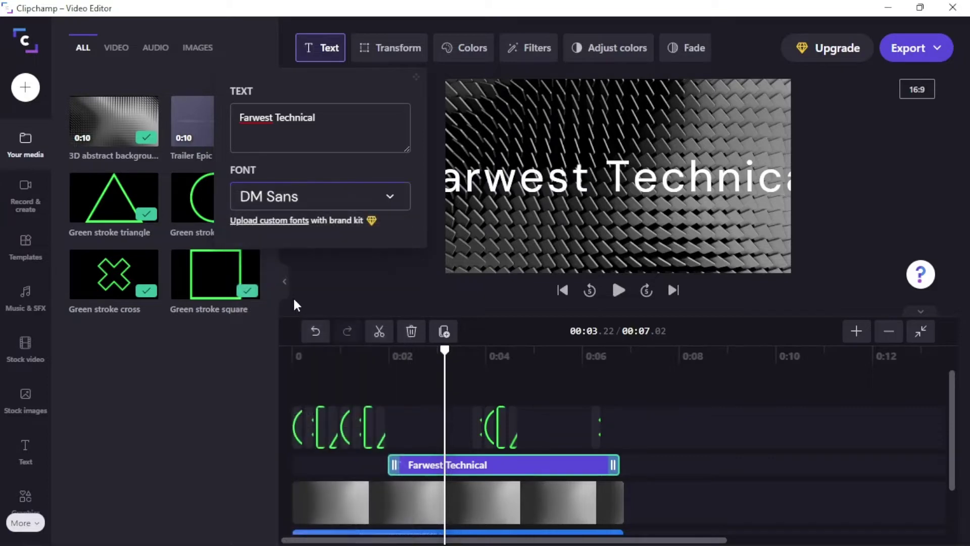
Step: Set the font of the Farwest Technical title to Anton from the popular fonts
left_click(345, 200)
left_click(305, 337)
left_click(329, 200)
left_click(279, 399)
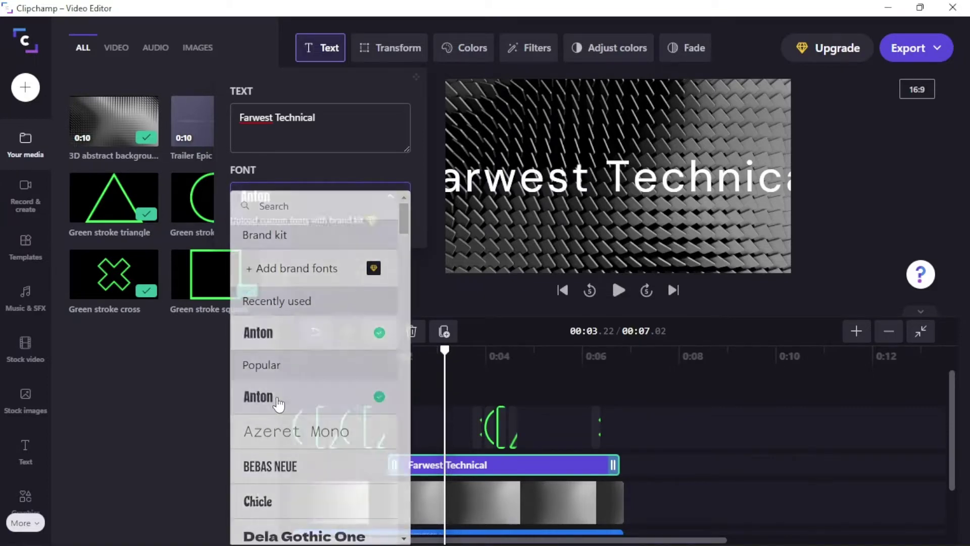
left_click(614, 203)
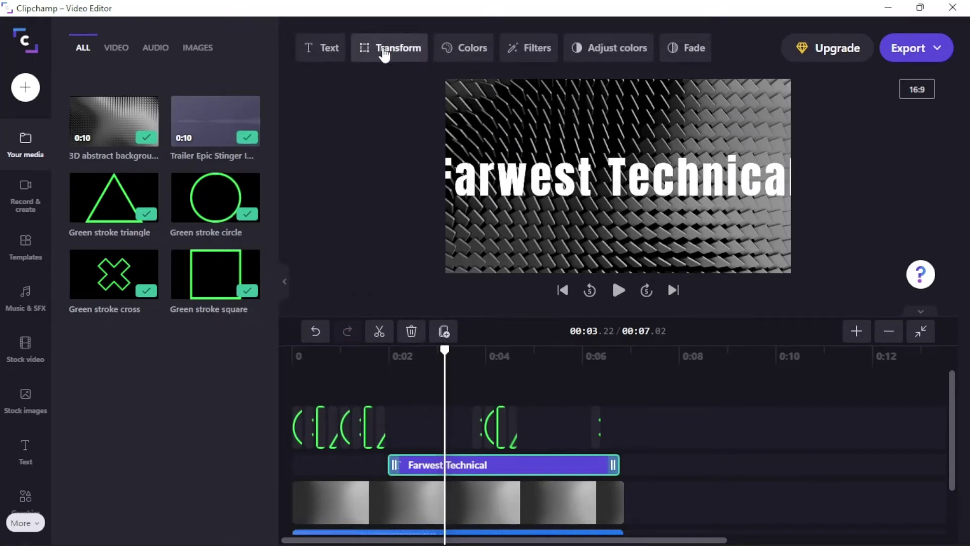
Step: Reduce the size of the Farwest Technical title to fit inside the frame and play the intro to check it
left_click(385, 53)
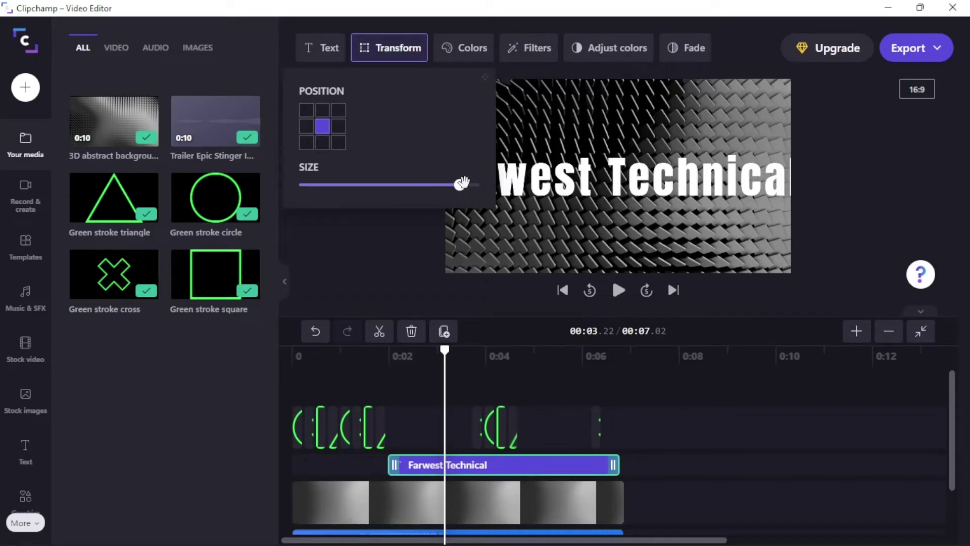
left_click_drag(461, 182, 403, 198)
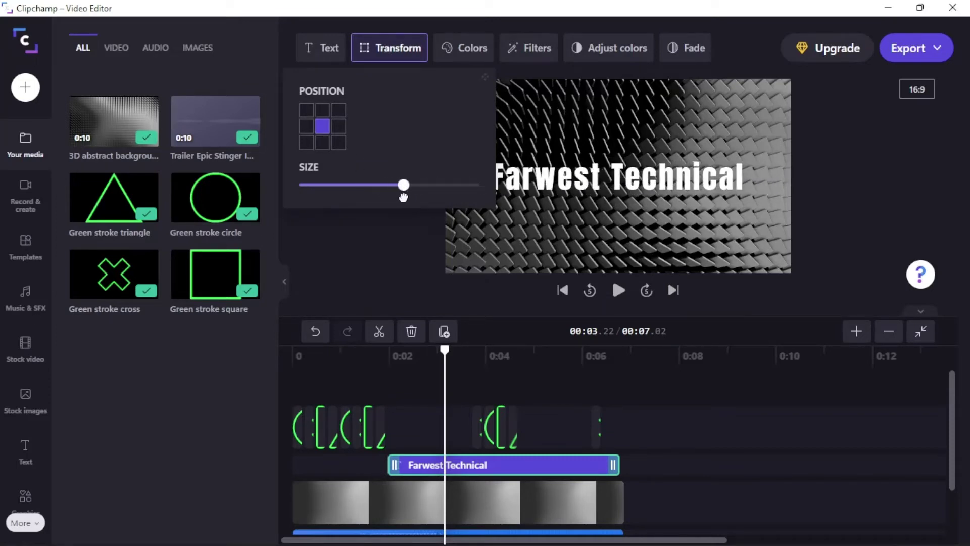
left_click(407, 249)
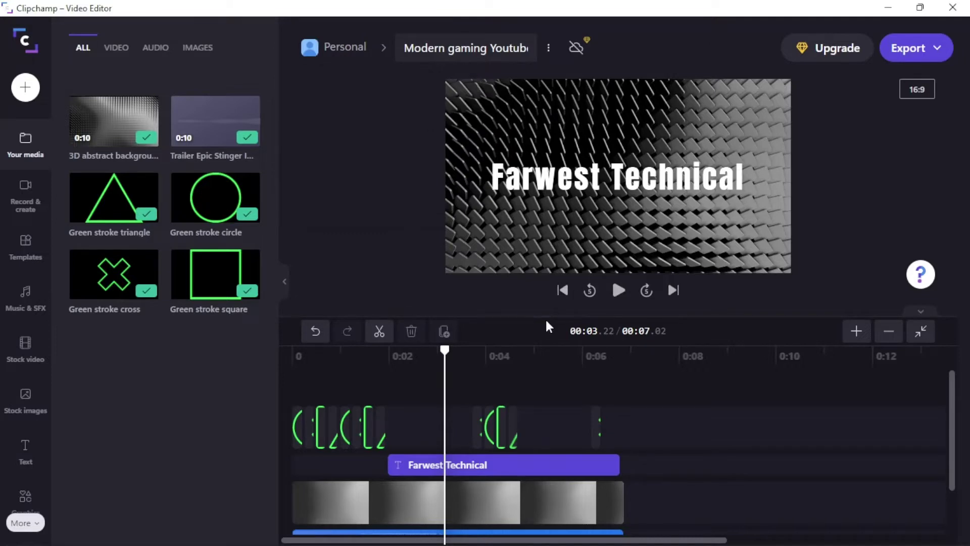
left_click(617, 290)
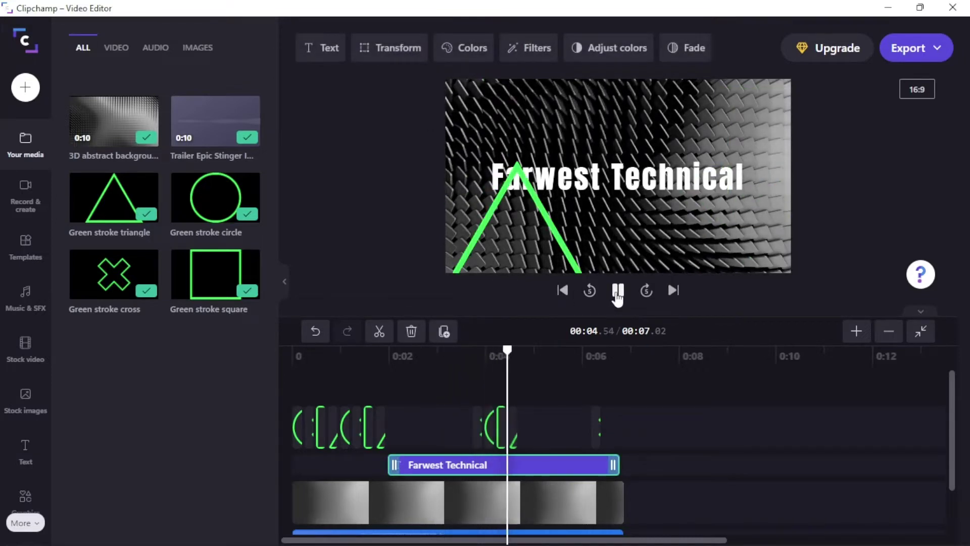
left_click(617, 291)
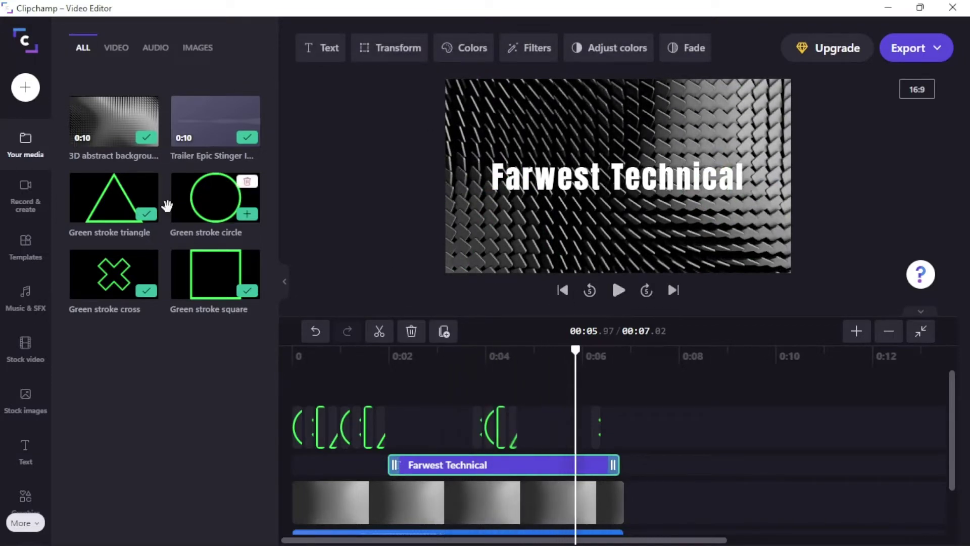
Step: Try the Green stroke circle as an extra clip after the background video, play it and delete that clip
mouse_move(145, 269)
left_mouse_down()
mouse_move(134, 172)
mouse_move(142, 187)
mouse_move(129, 258)
mouse_move(139, 256)
left_mouse_up()
mouse_move(218, 210)
left_mouse_down()
mouse_move(231, 264)
mouse_move(685, 507)
mouse_move(617, 495)
mouse_move(649, 508)
left_mouse_up()
left_click(616, 292)
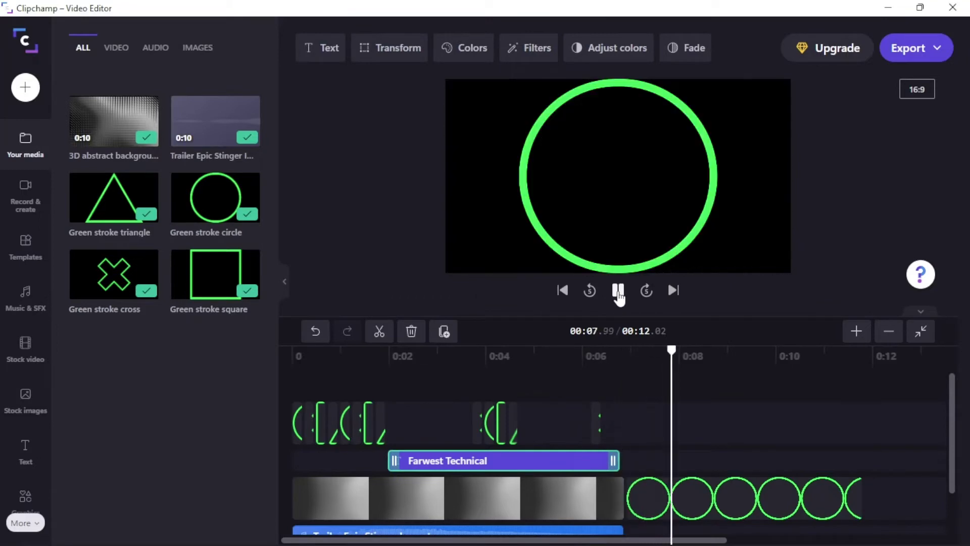
left_click(618, 292)
left_click(678, 516)
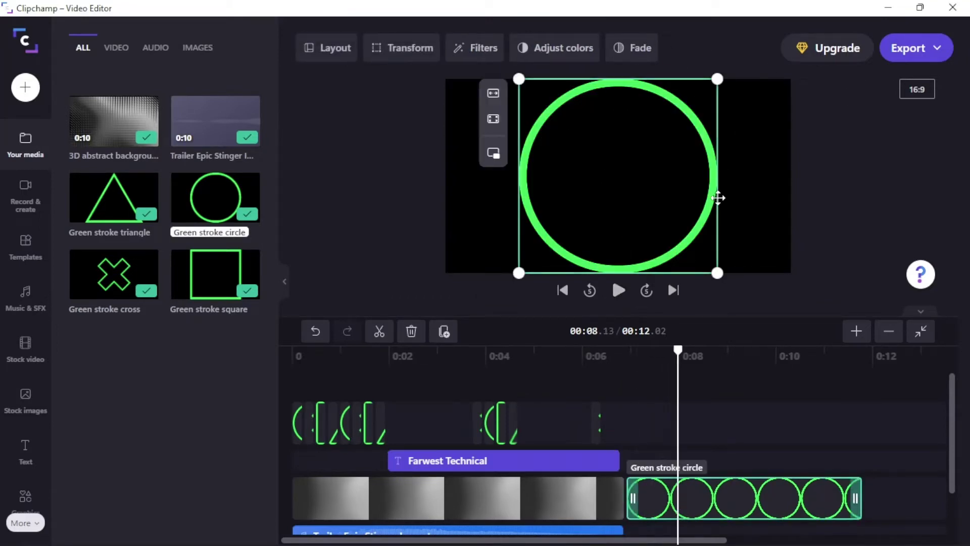
key("Delete")
Step: Play the intro from the beginning, pause it and scrub to its end
left_click_drag(624, 349, 288, 368)
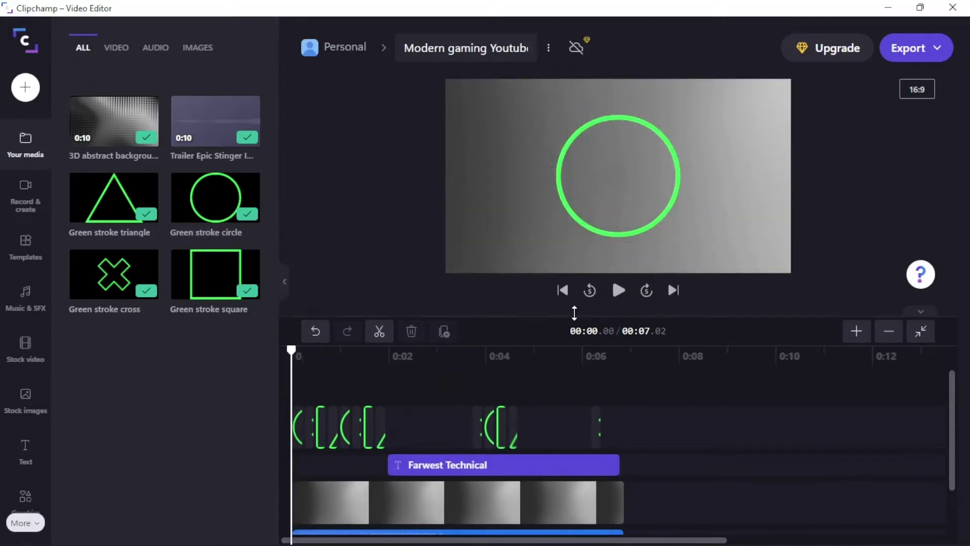
left_click(618, 291)
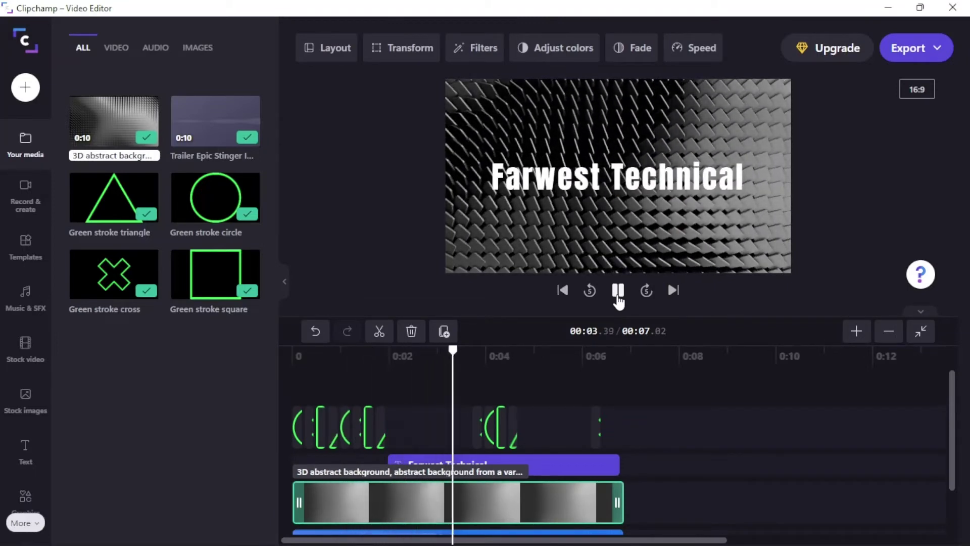
left_click(618, 291)
left_click(593, 119)
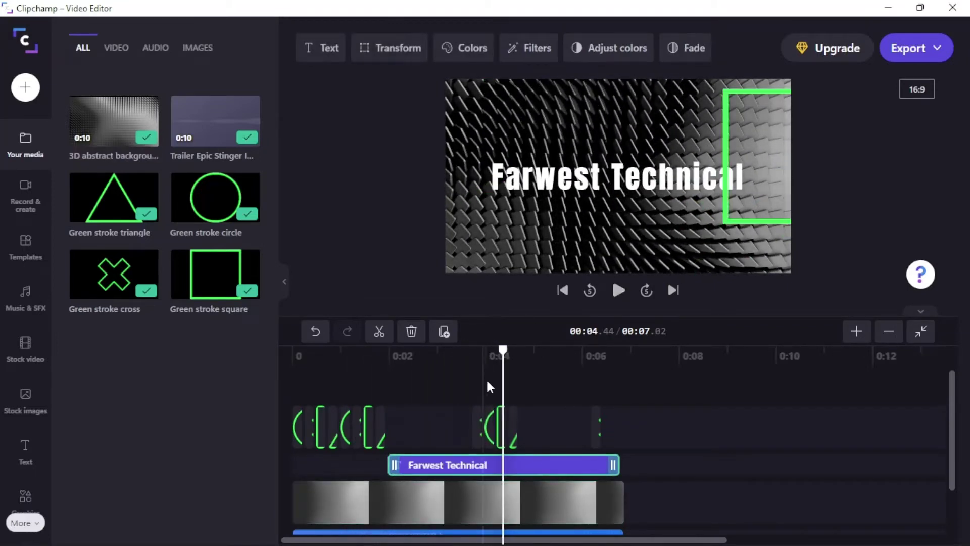
left_click_drag(504, 349, 622, 350)
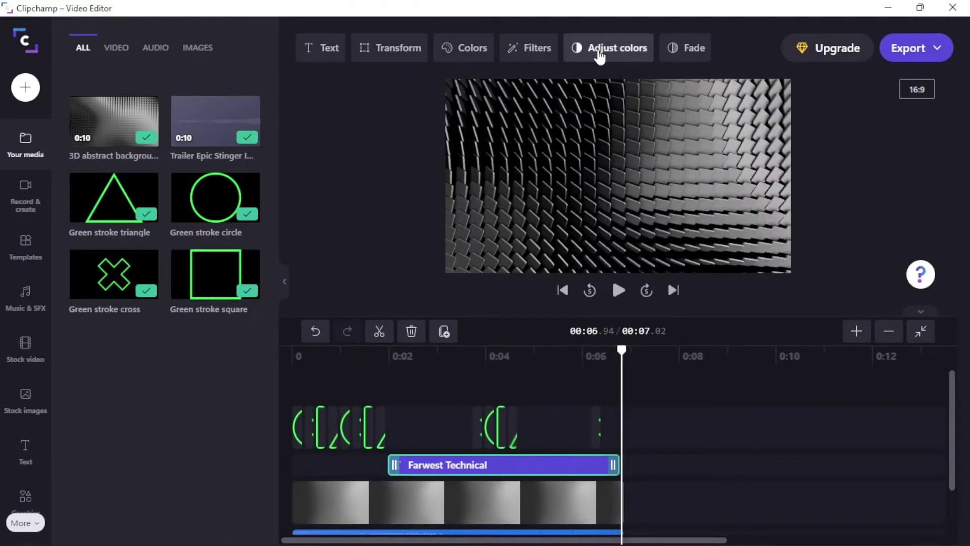
Step: Try different temperature and contrast adjustments on the title and reset the color settings
left_click(587, 56)
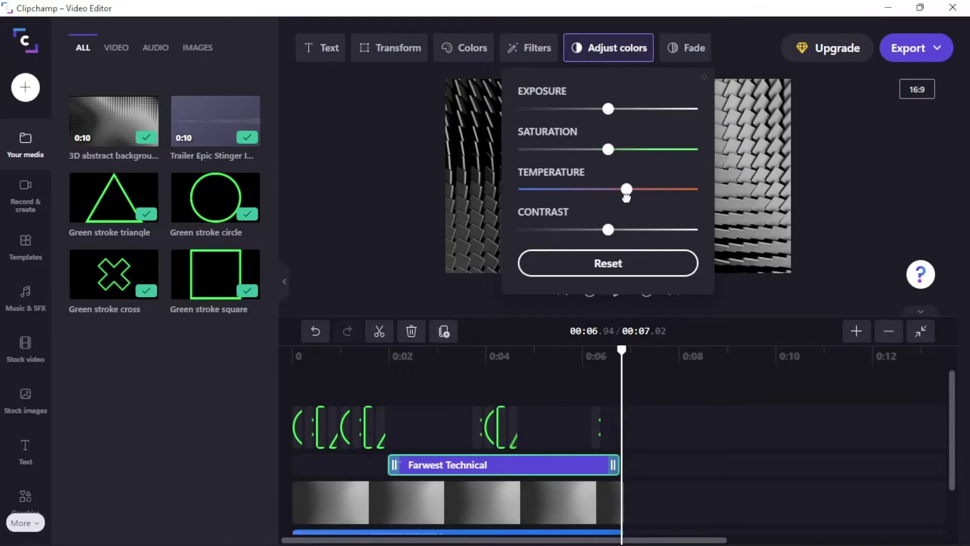
left_click_drag(620, 200, 606, 217)
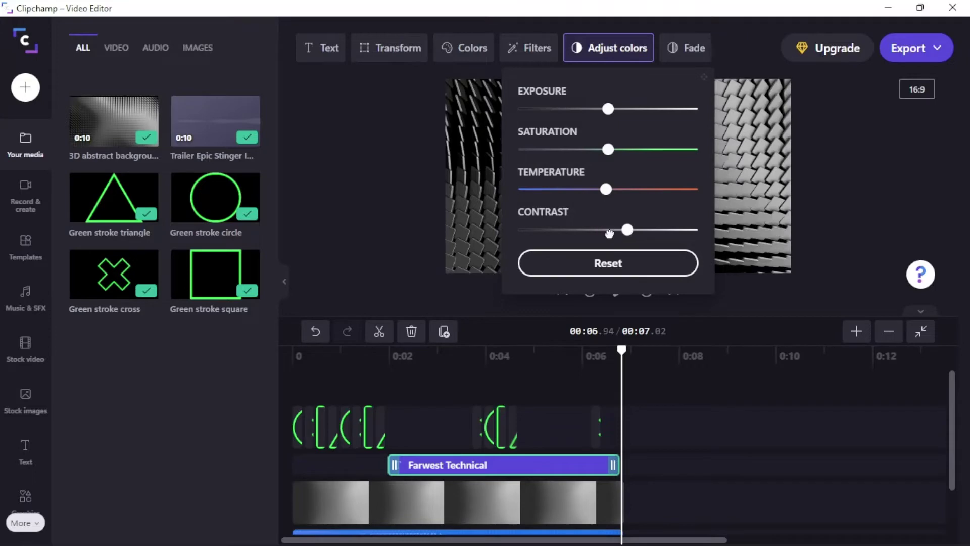
left_click(605, 265)
left_click(400, 220)
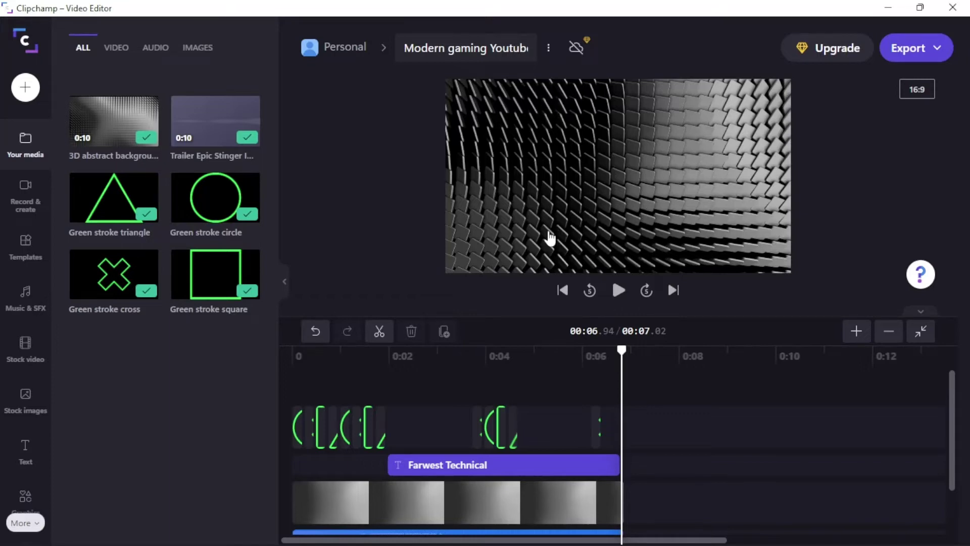
Step: Look through the music and sound effects library, including its free tracks
left_click(33, 303)
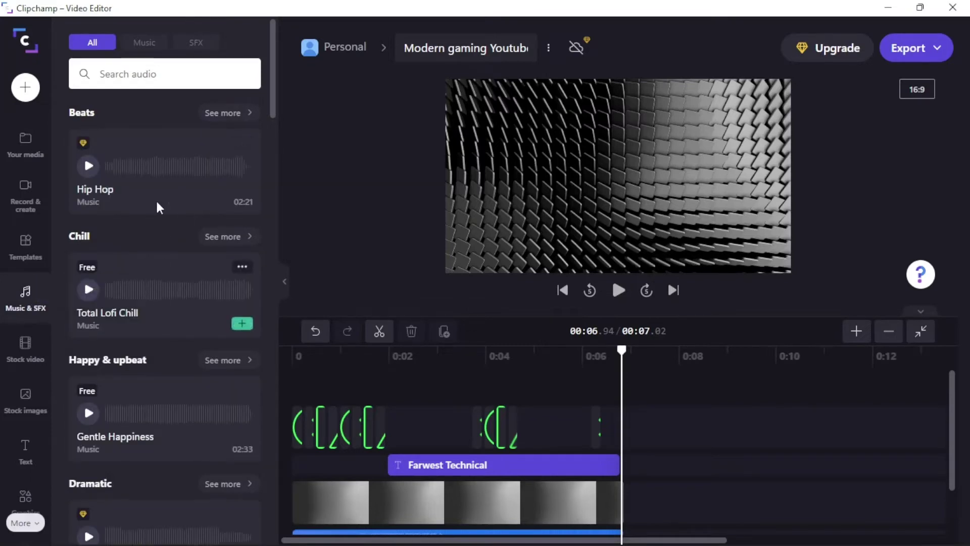
mouse_move(86, 147)
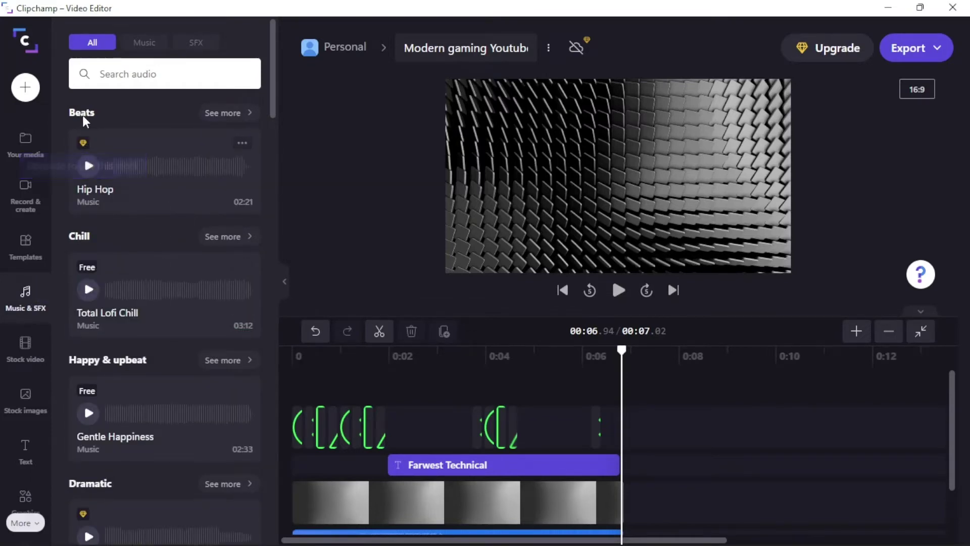
scroll(147, 236, "down", 2)
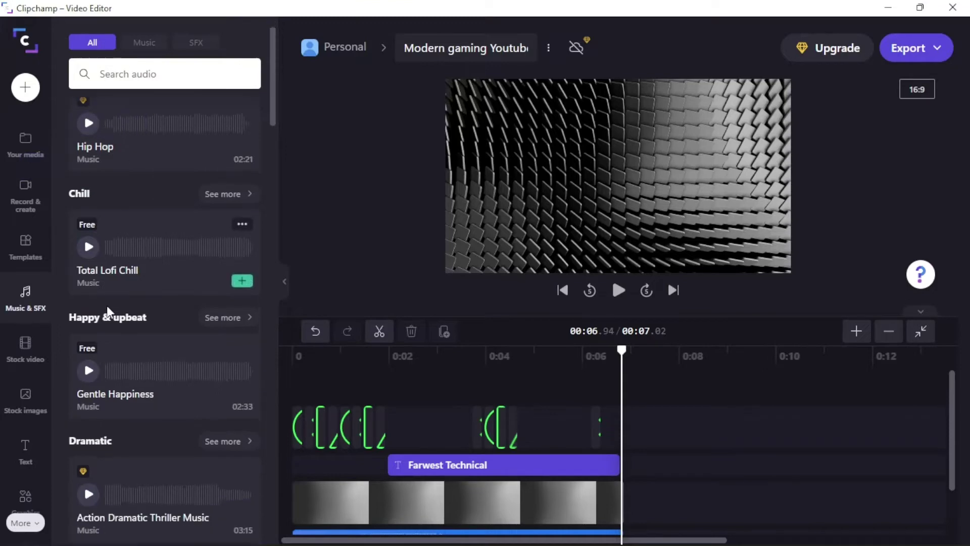
scroll(129, 298, "down", 12)
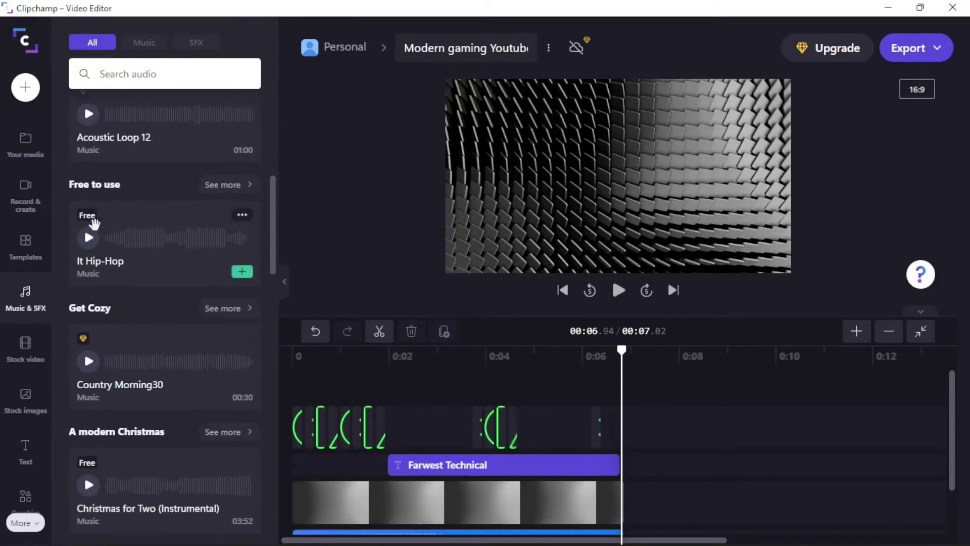
scroll(156, 419, "down", 2)
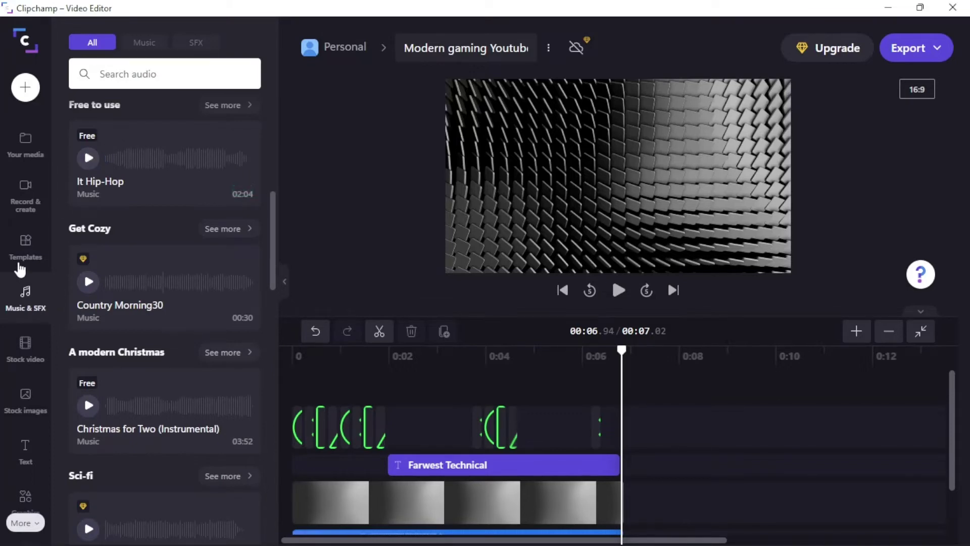
Step: Add the free abstract neon geometric loop from the Neon tunnels stock videos to the project's media
left_click(23, 356)
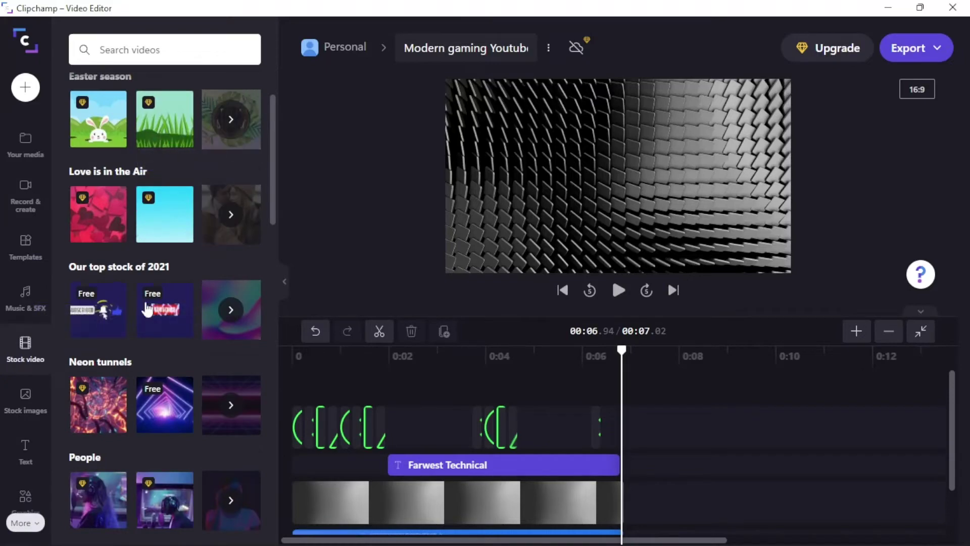
scroll(151, 314, "down", 2)
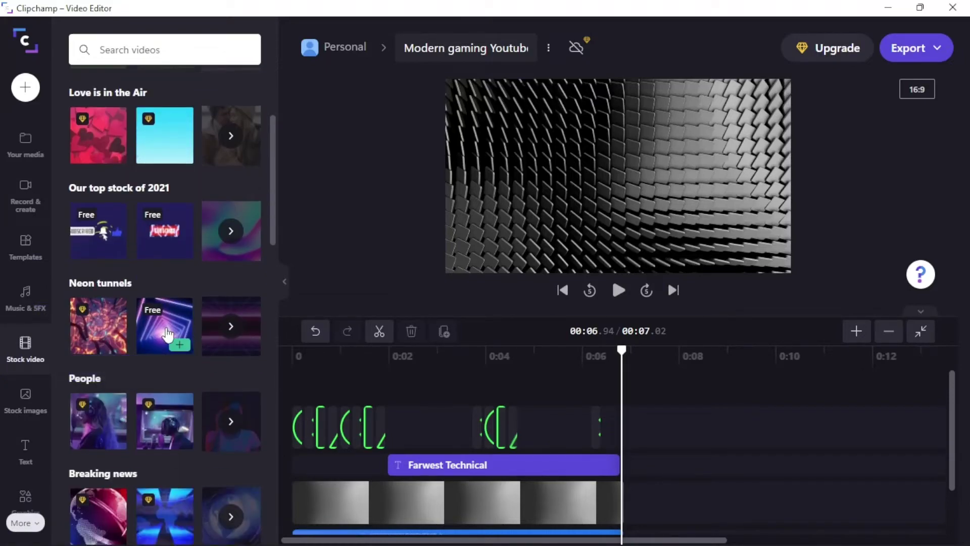
left_click(165, 325)
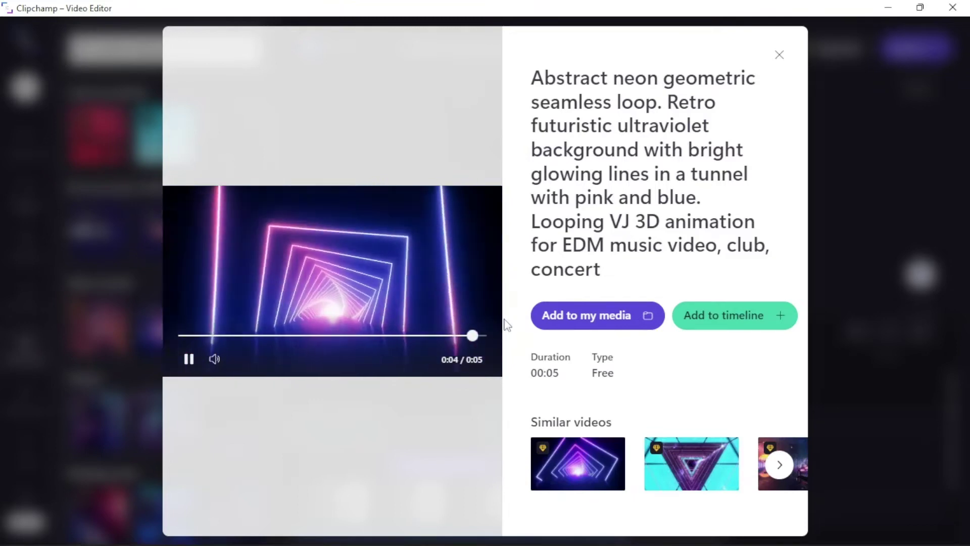
left_click(610, 315)
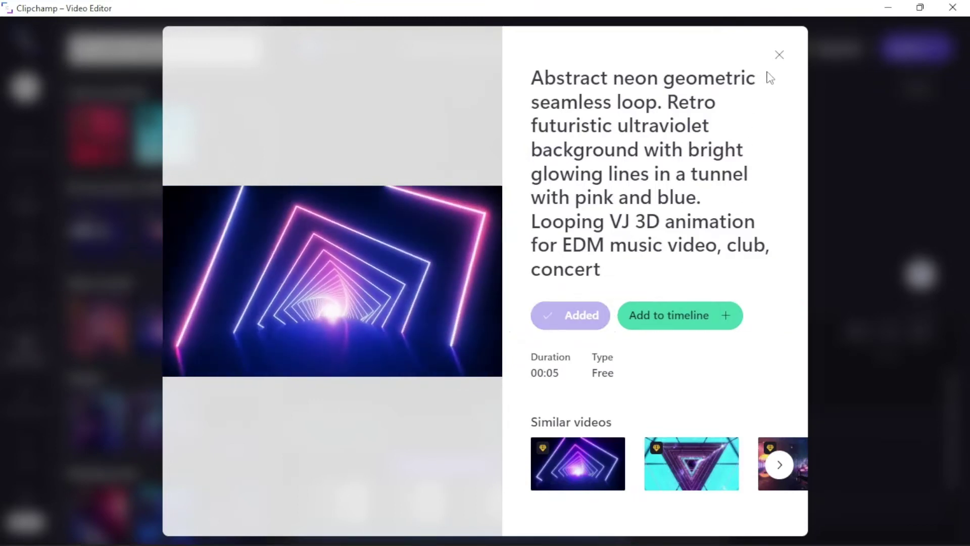
left_click(779, 55)
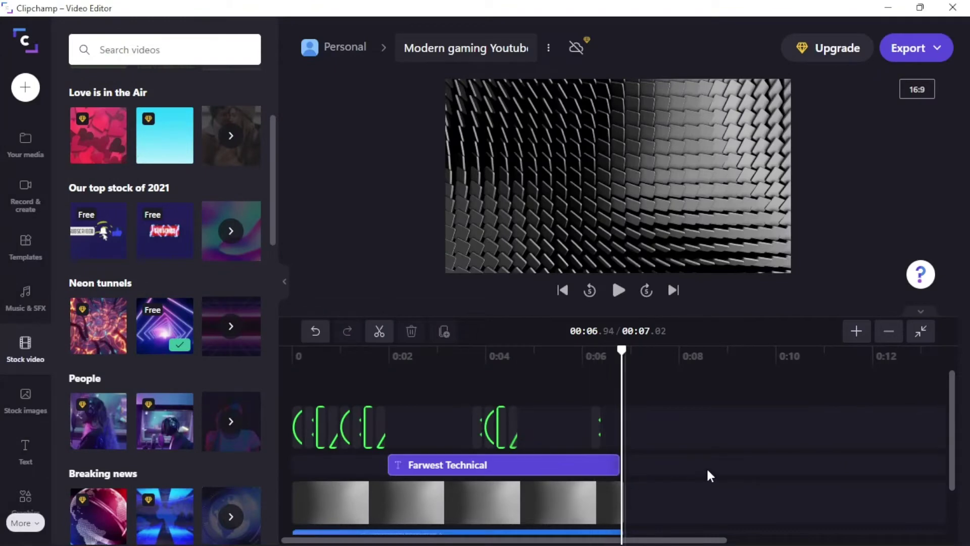
Step: Place the neon geometric loop on the timeline and remove all of the template's clips, leaving only the loop
left_click(170, 346)
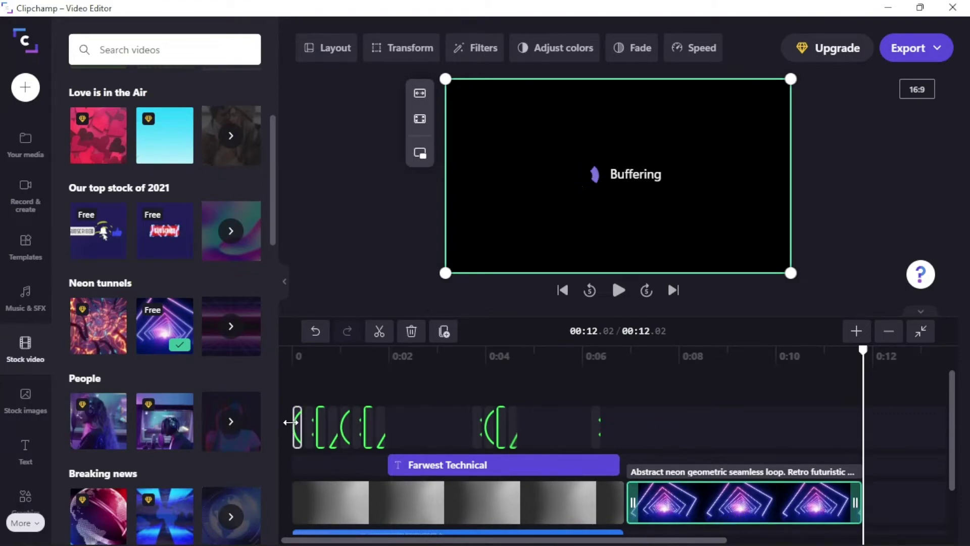
mouse_move(301, 423)
left_mouse_down()
mouse_move(348, 426)
mouse_move(332, 428)
left_mouse_up()
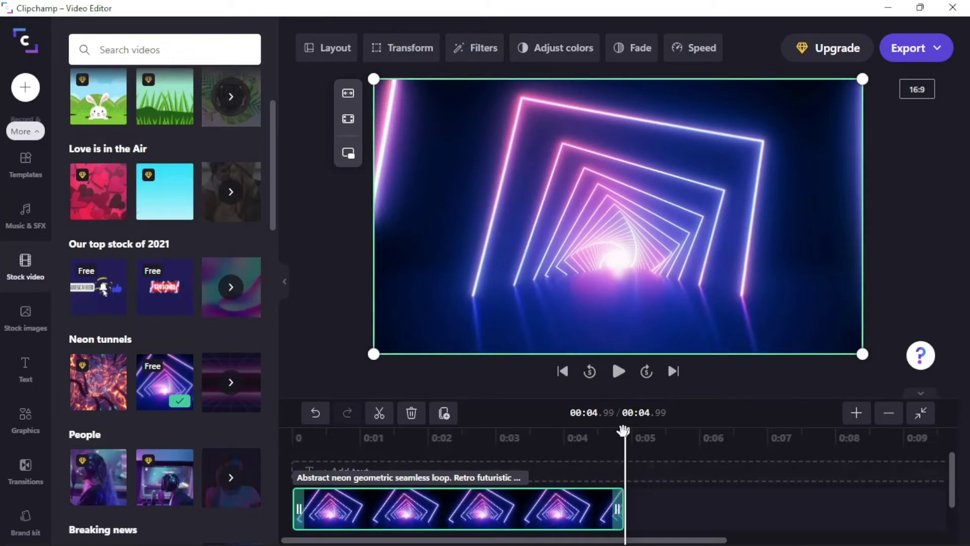
left_click_drag(623, 430, 685, 502)
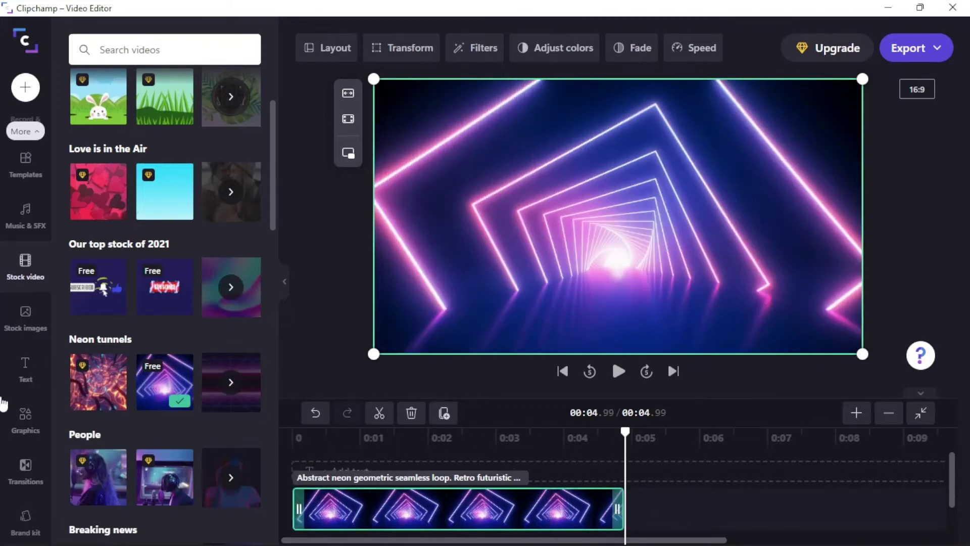
Step: Add the Fireworks title from the text styles and place it at the start of the timeline above the neon loop
left_click(24, 379)
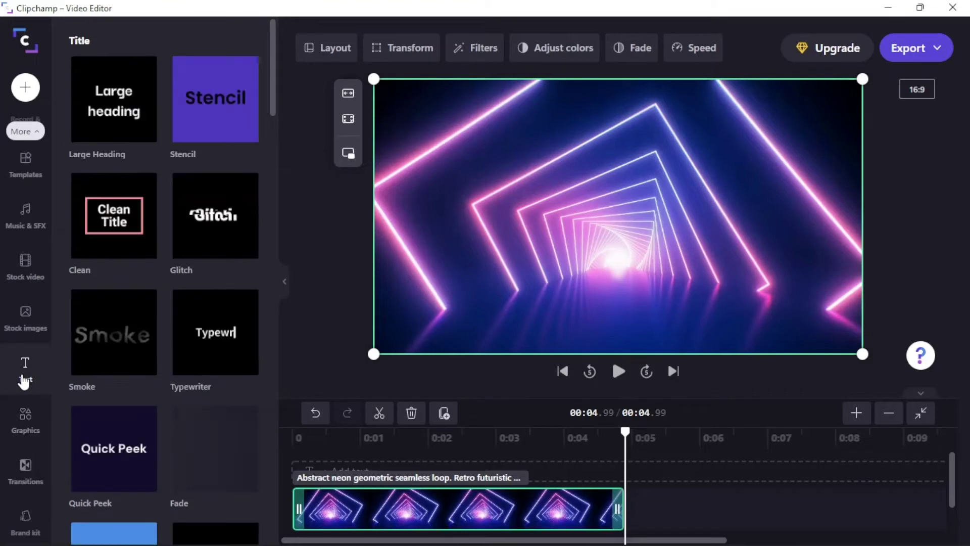
scroll(111, 287, "down", 3)
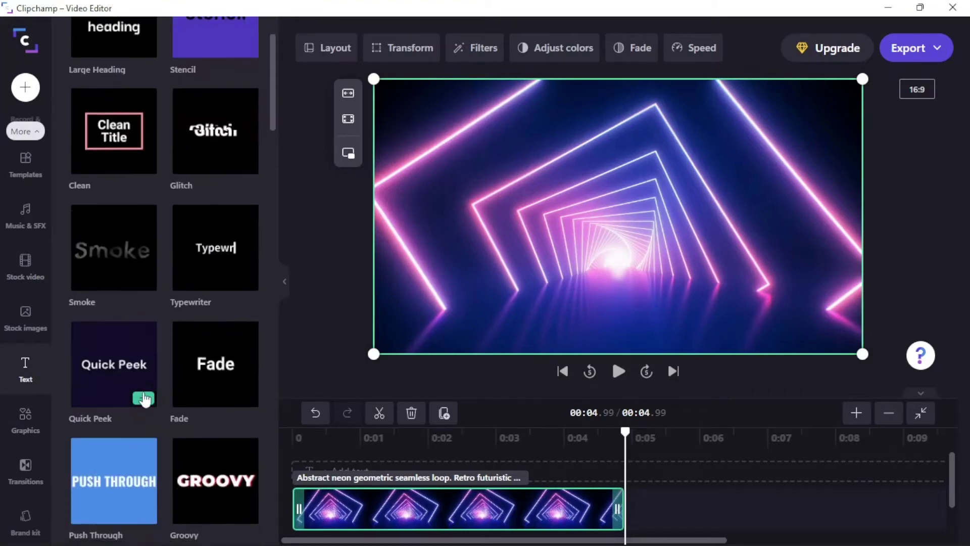
left_click(30, 431)
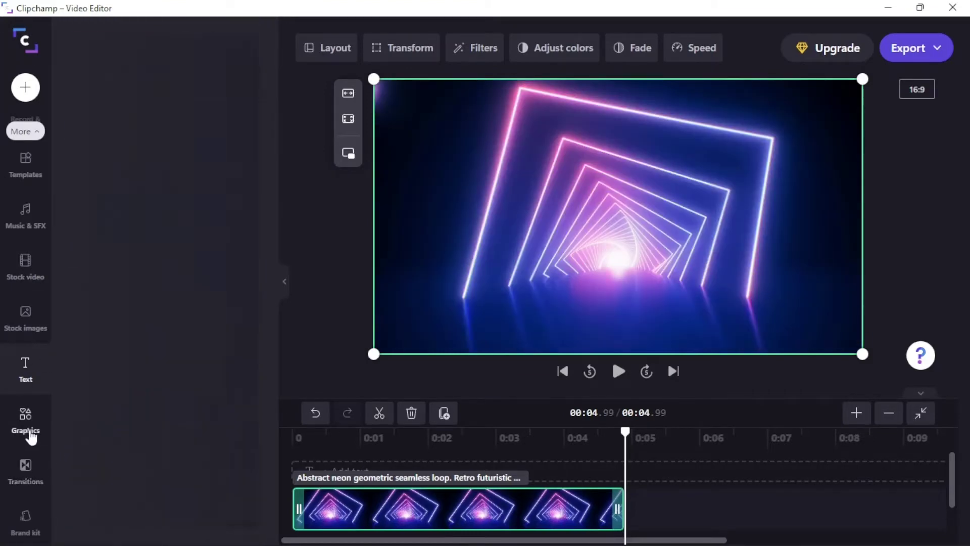
scroll(106, 374, "down", 3)
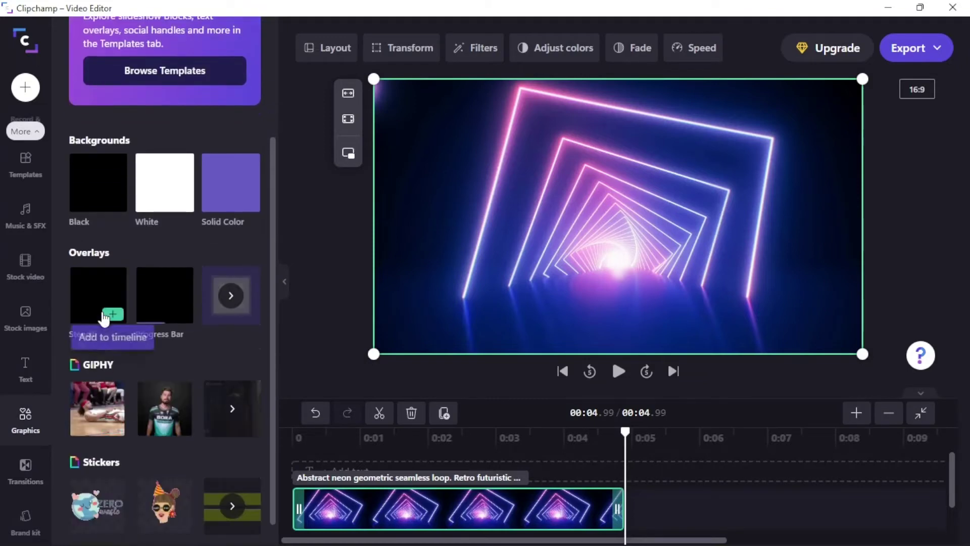
left_click(27, 378)
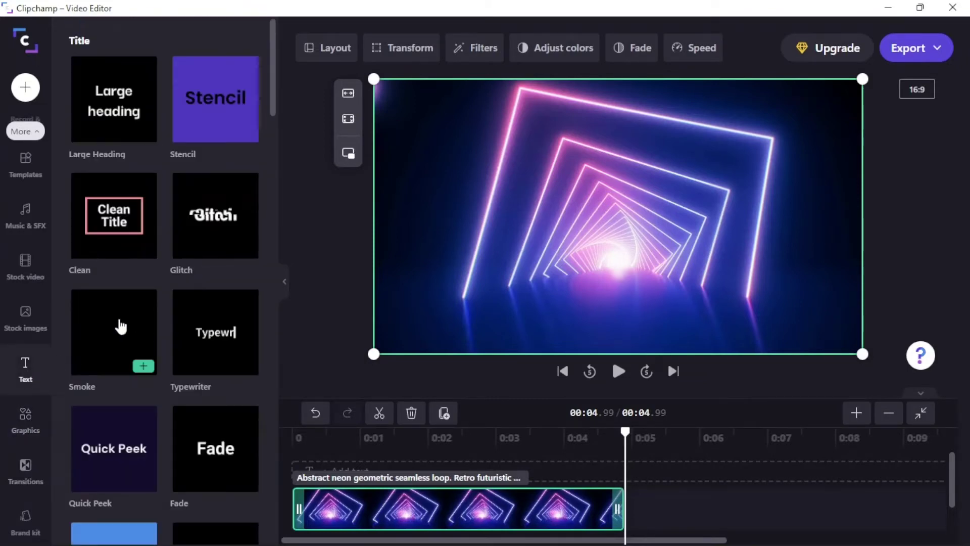
scroll(154, 308, "down", 9)
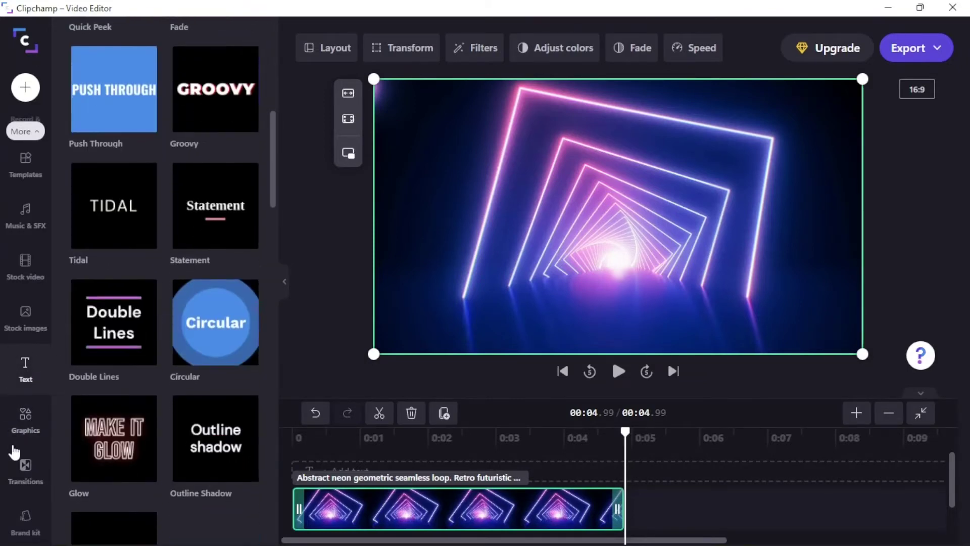
scroll(174, 357, "down", 3)
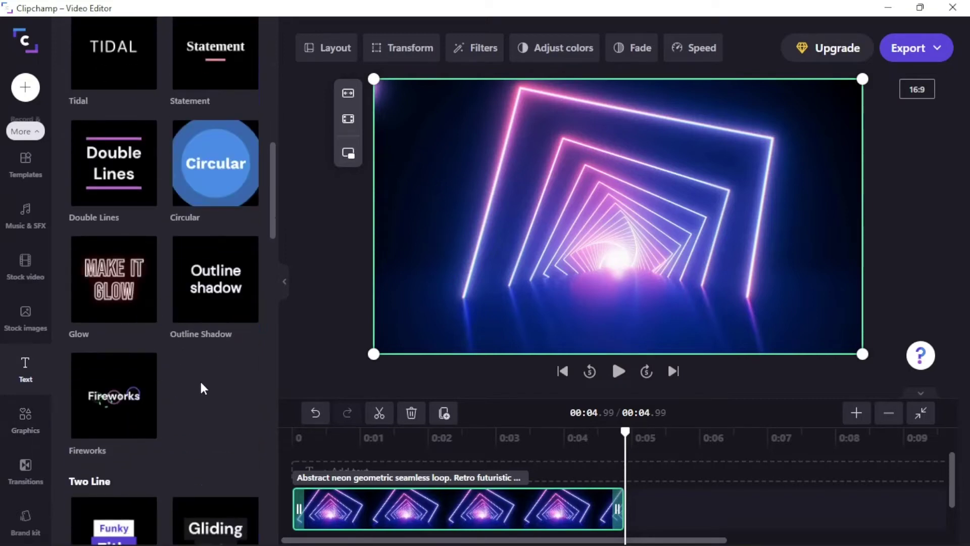
scroll(124, 349, "down", 3)
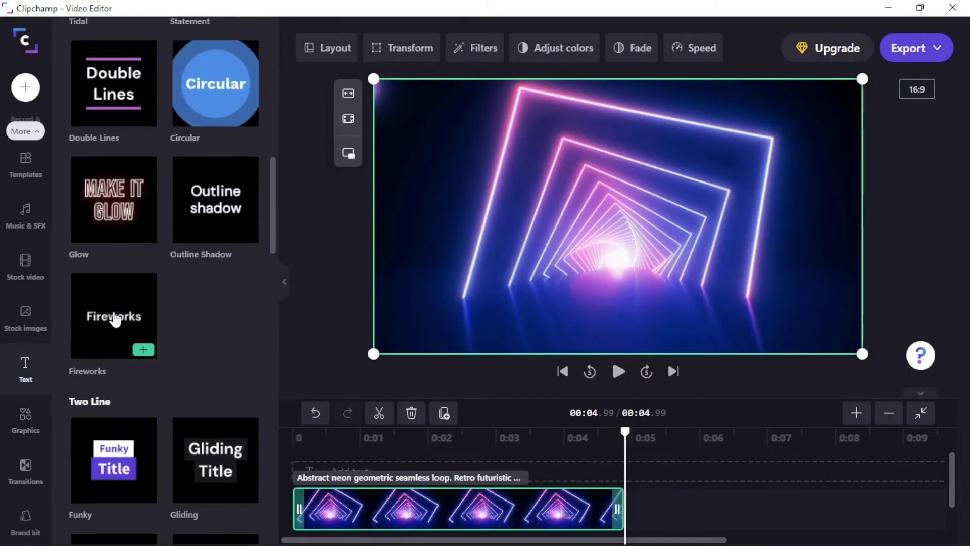
left_click(143, 349)
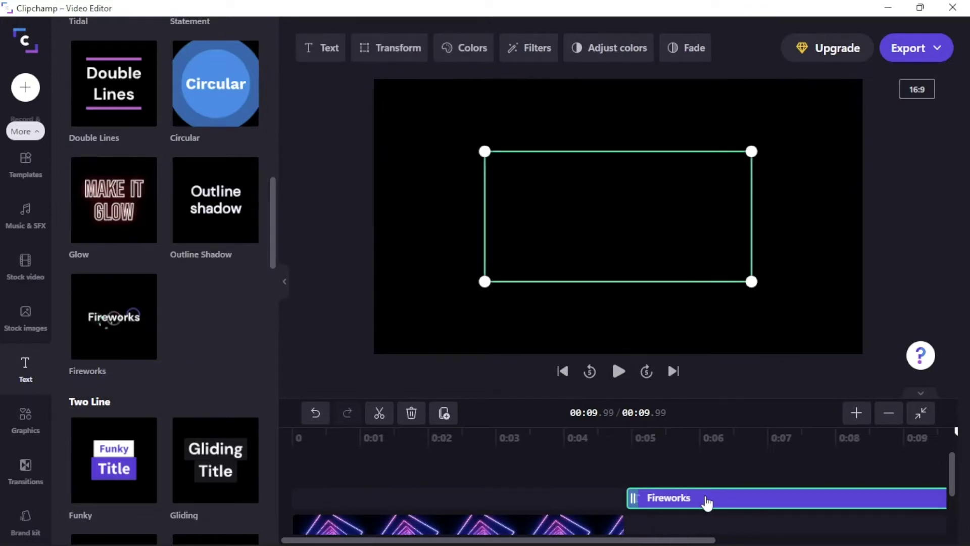
left_click_drag(705, 502, 354, 496)
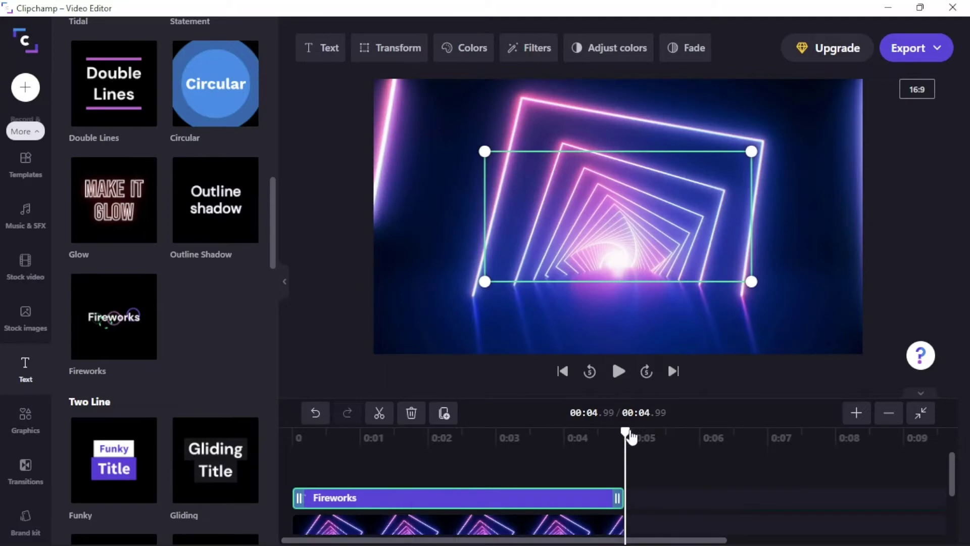
Step: Preview the Fireworks title animation over the neon loop from the beginning of the timeline
left_click_drag(625, 432, 295, 436)
left_click_drag(294, 469, 292, 470)
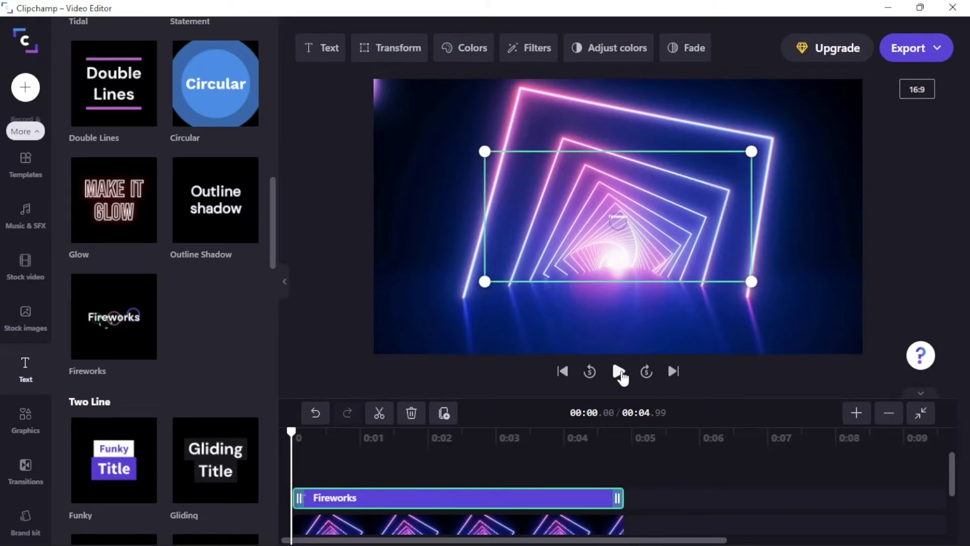
left_click(619, 372)
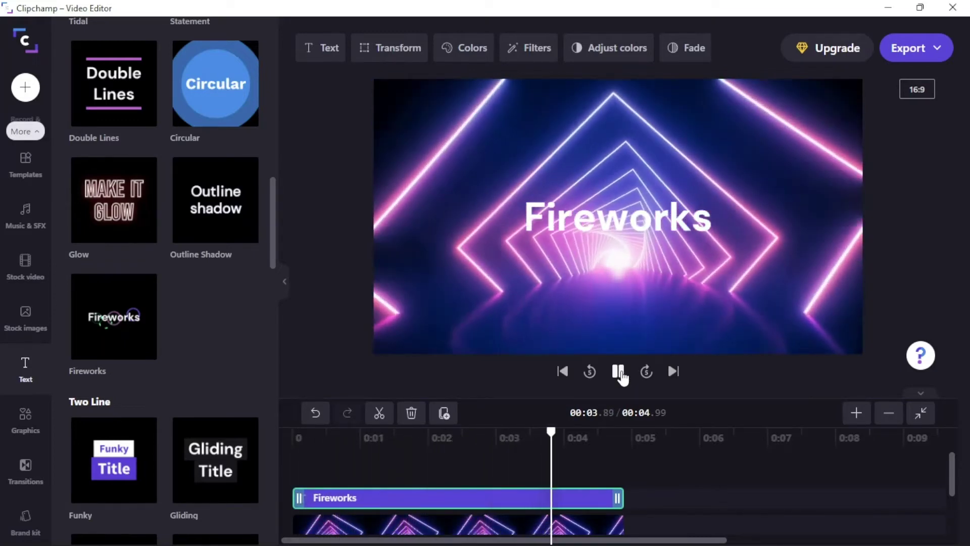
left_click(619, 372)
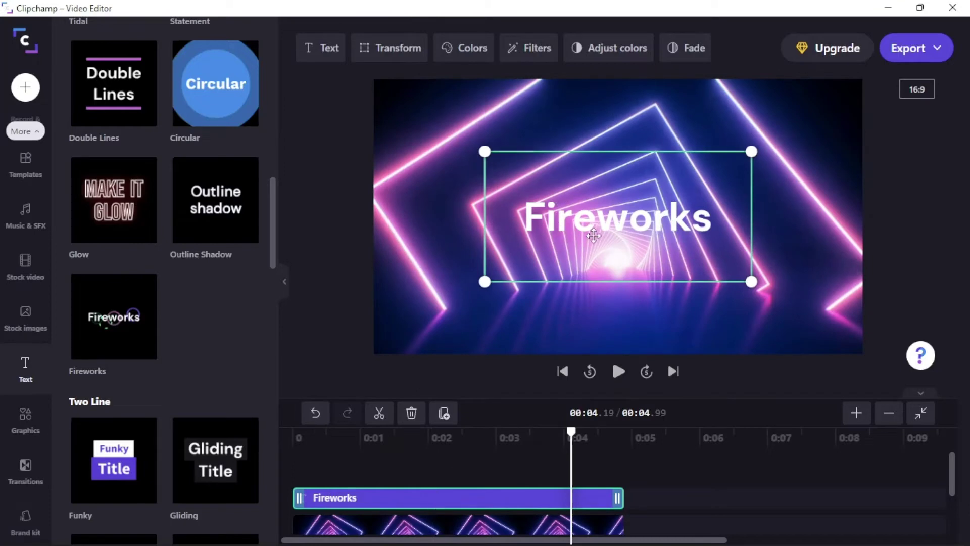
Step: Replace the Fireworks title's text with "Farwest Technical"
left_click(324, 50)
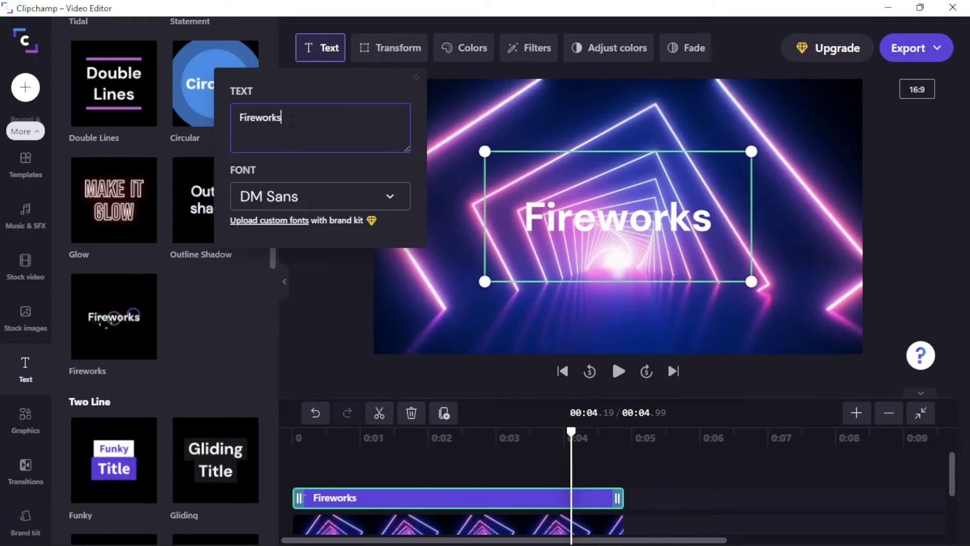
key("ctrl+a")
key("BackSpace")
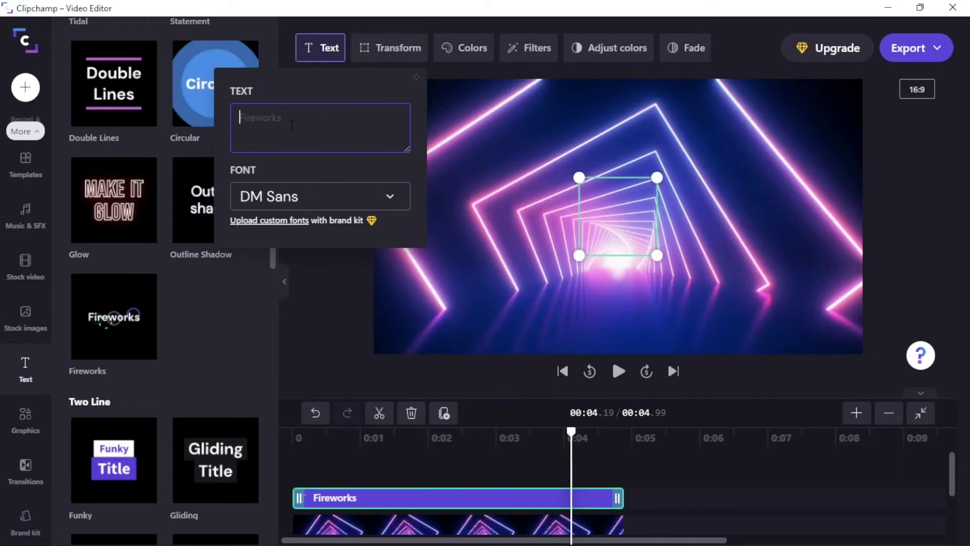
type("Far")
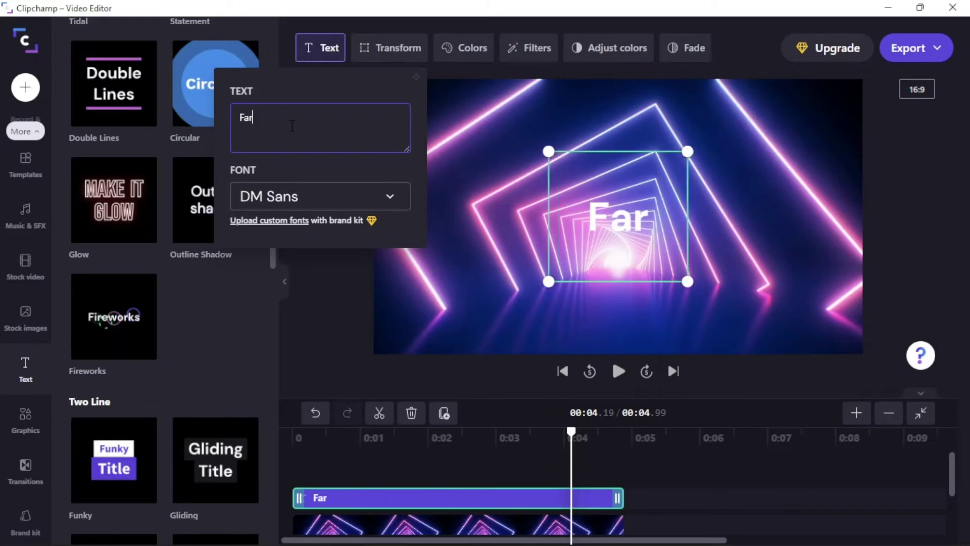
type("west")
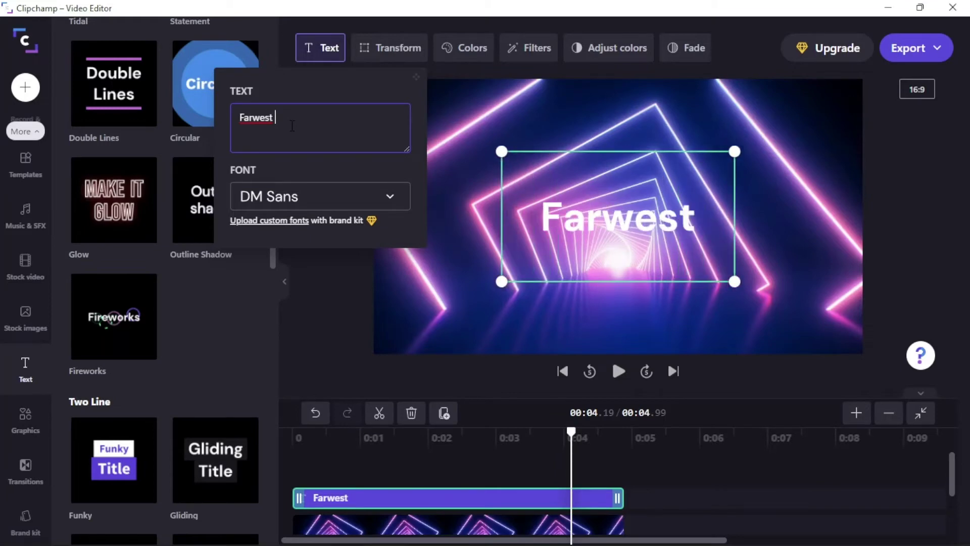
type(" Techni")
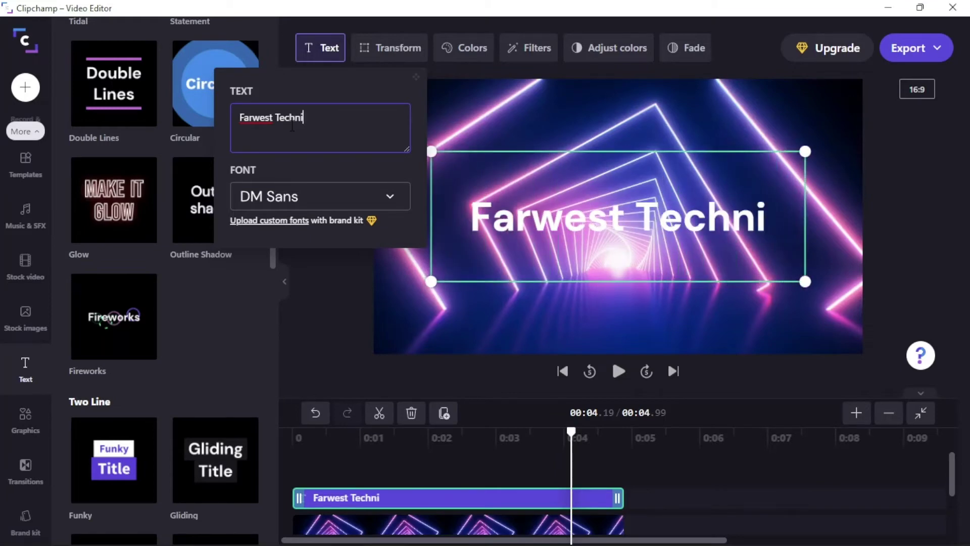
type("cal")
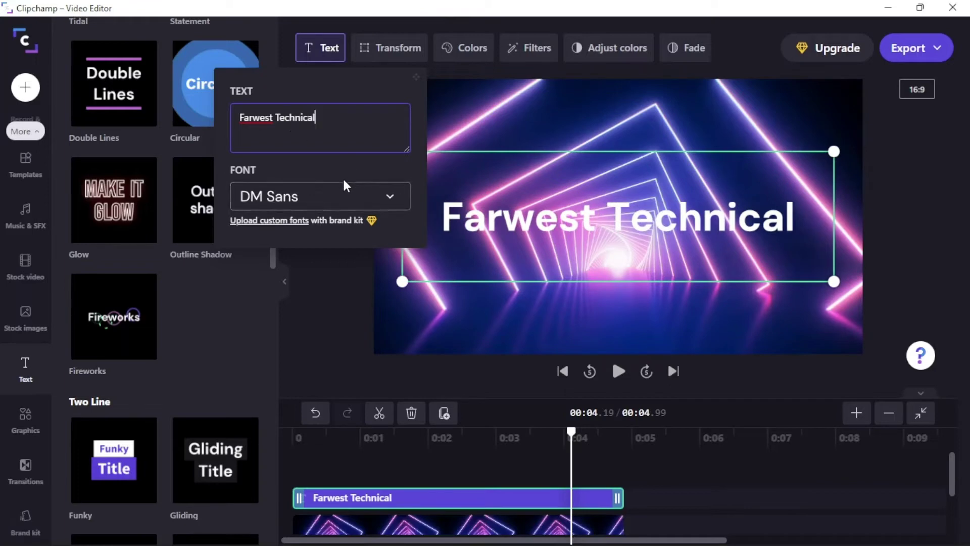
Step: Position the title at the center of the frame and reduce its size slightly
left_click(403, 57)
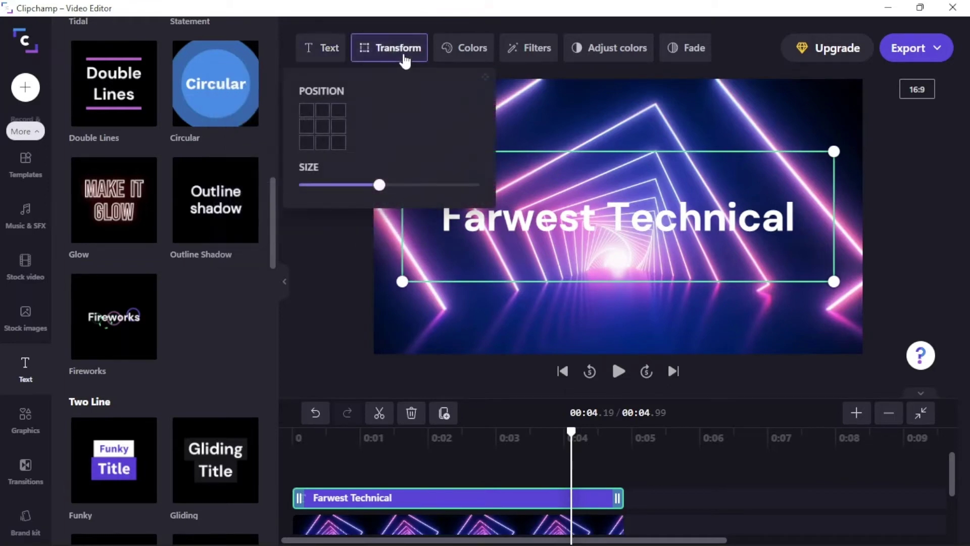
left_click(322, 130)
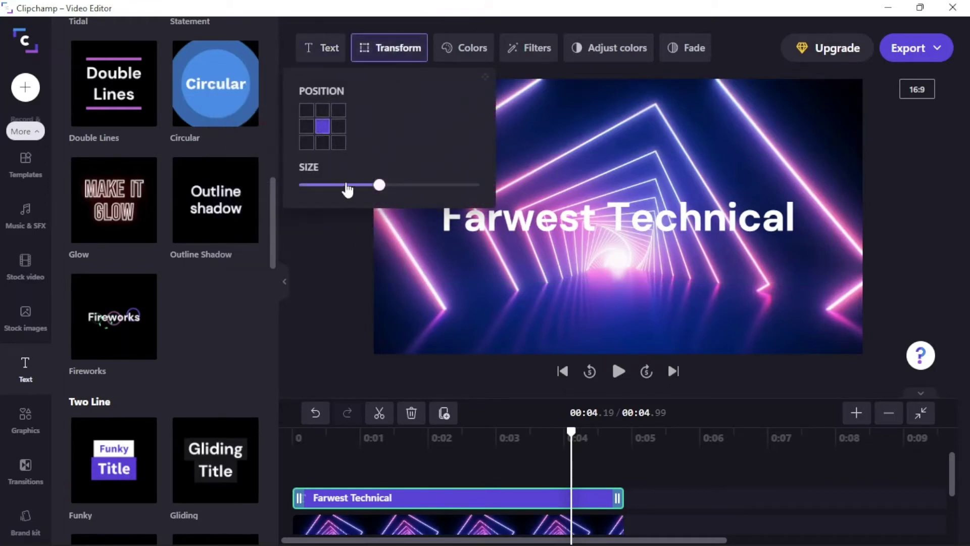
left_click_drag(377, 185, 361, 184)
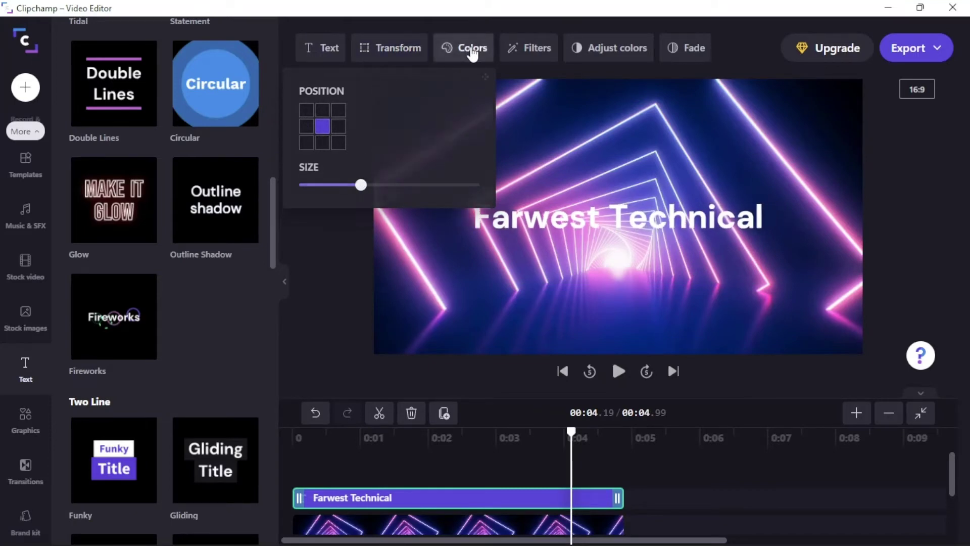
Step: Try the default indigo, purple #B030B0 and dark gray #494949 as the title's text color
left_click(472, 51)
left_click(388, 128)
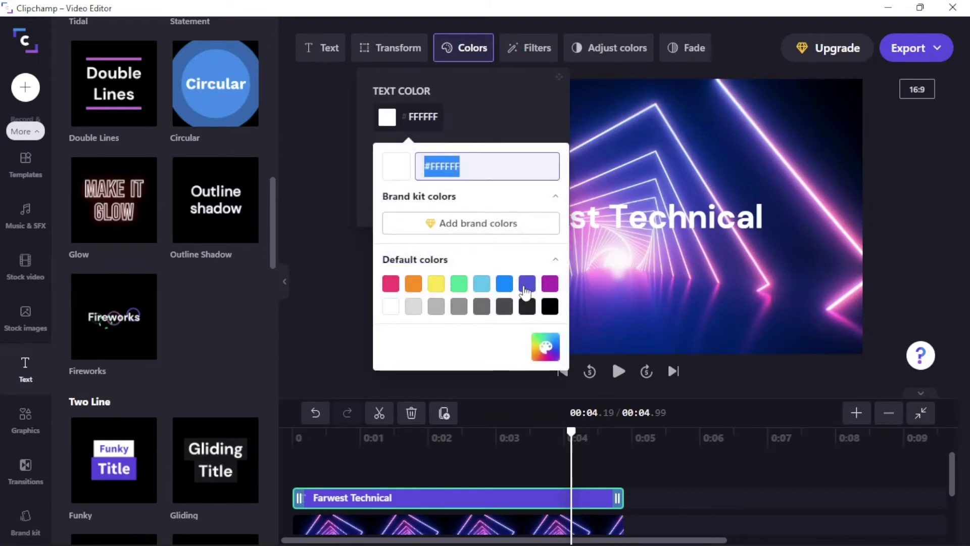
left_click(527, 286)
left_click(550, 284)
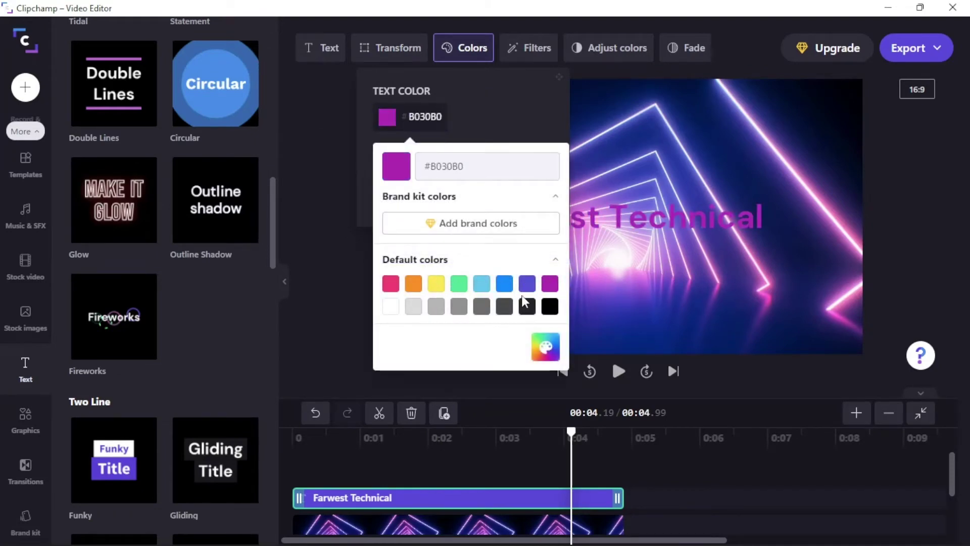
left_click(504, 307)
Step: Try custom text colors on the title, yellow #FFD600 and blue #009DFF
left_click(543, 354)
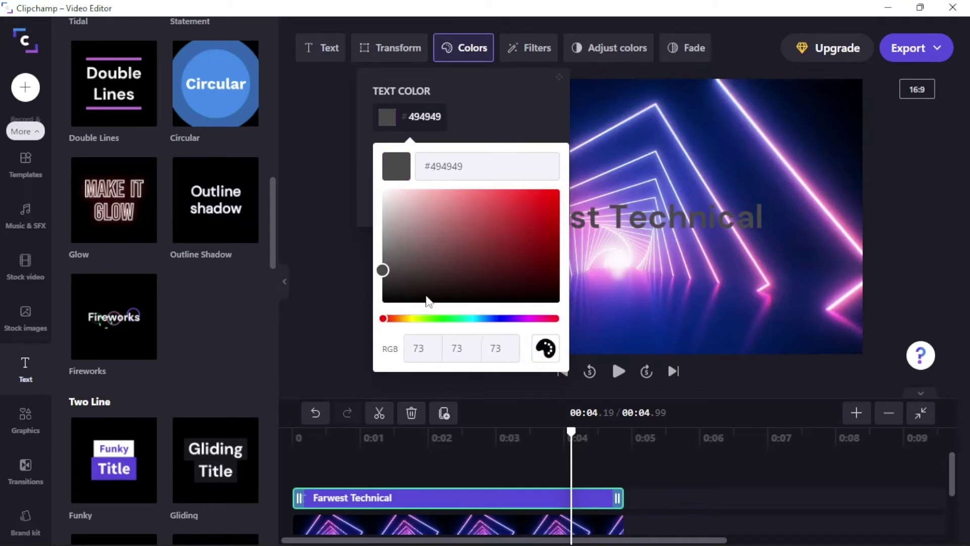
mouse_move(396, 323)
left_mouse_down()
mouse_move(384, 318)
mouse_move(418, 323)
mouse_move(407, 319)
left_mouse_up()
left_click_drag(511, 227, 561, 188)
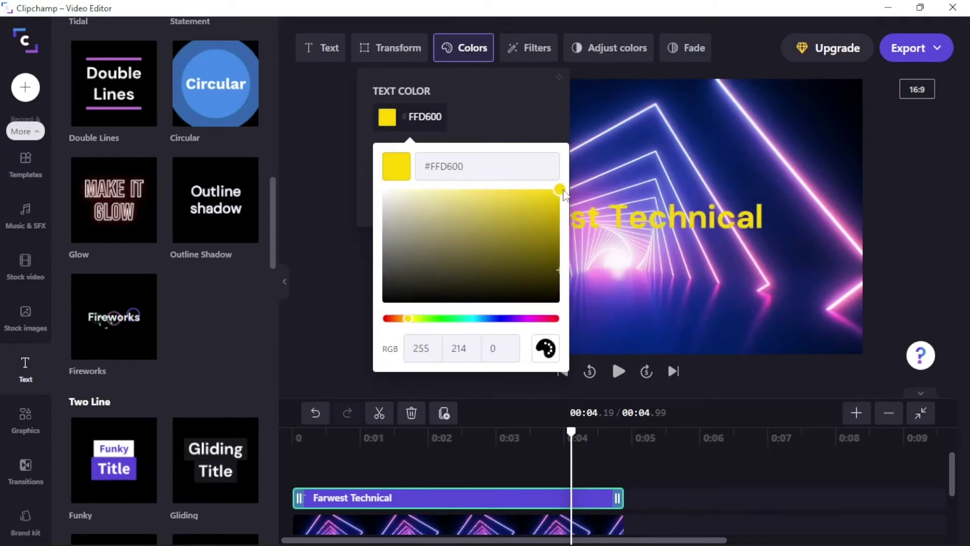
left_click_drag(460, 319, 483, 331)
left_click(545, 348)
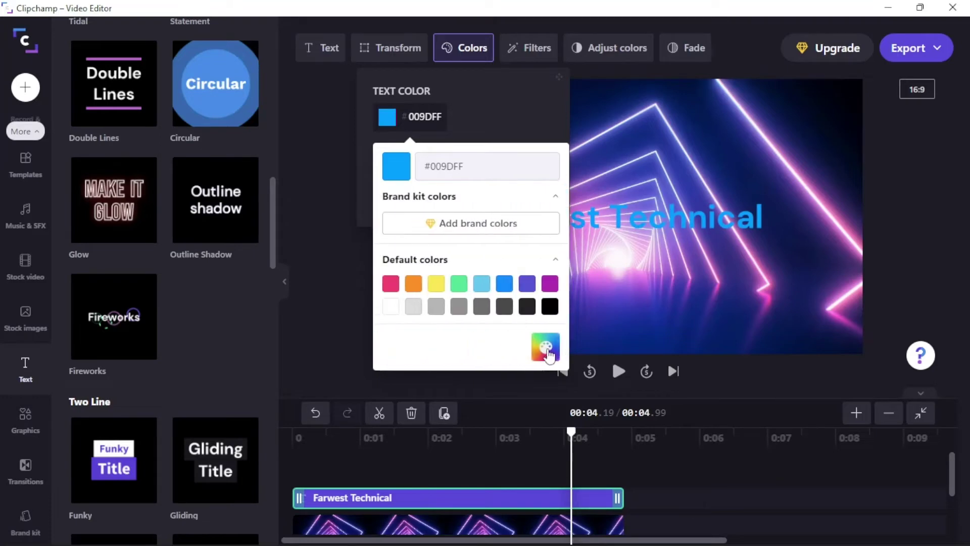
Step: Try the default light blue, yellow #FBE555 and orange #FB9224 on the title, and set its text color back to white
left_click(483, 284)
left_click(436, 284)
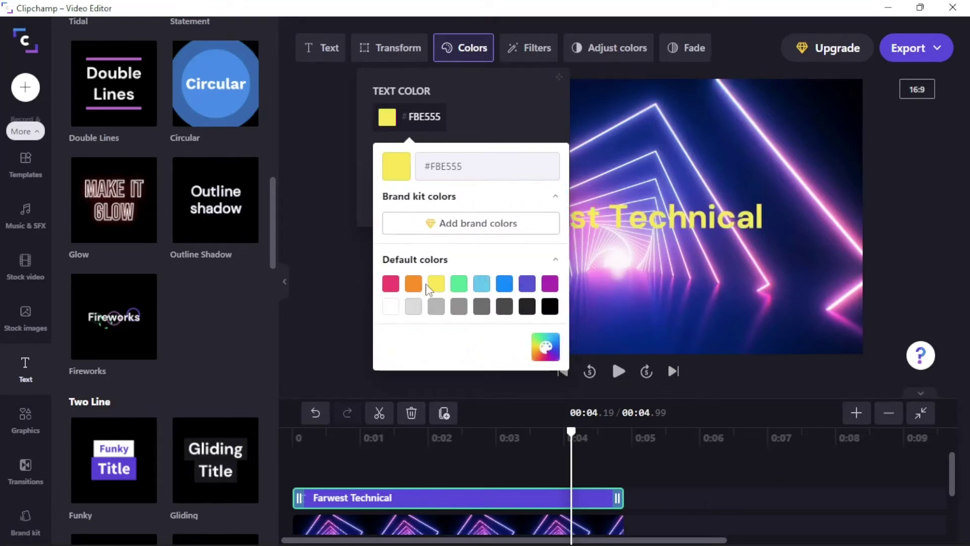
left_click(413, 284)
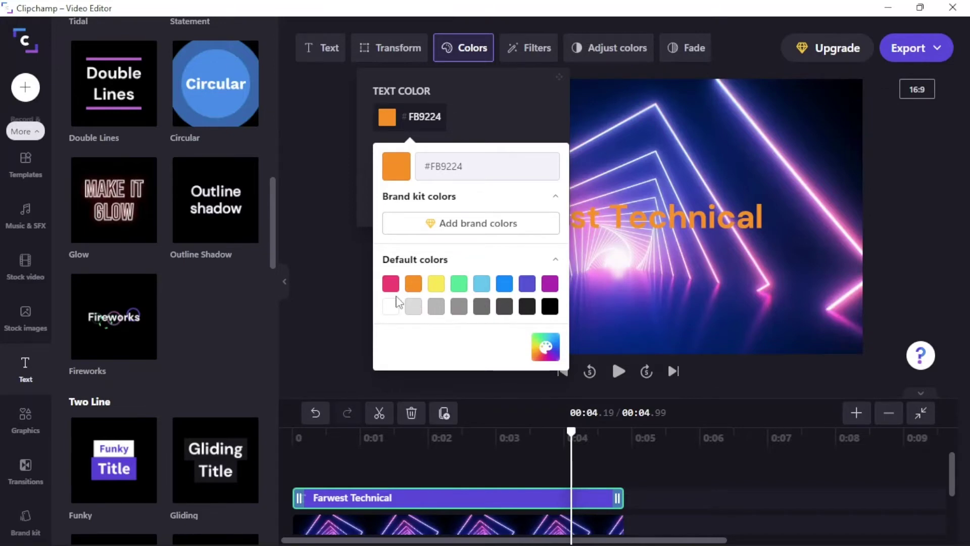
left_click(391, 306)
Step: Try the Portrait filter and the Unfiltered look on the neon background clip, and apply the Increased filter
left_click(675, 303)
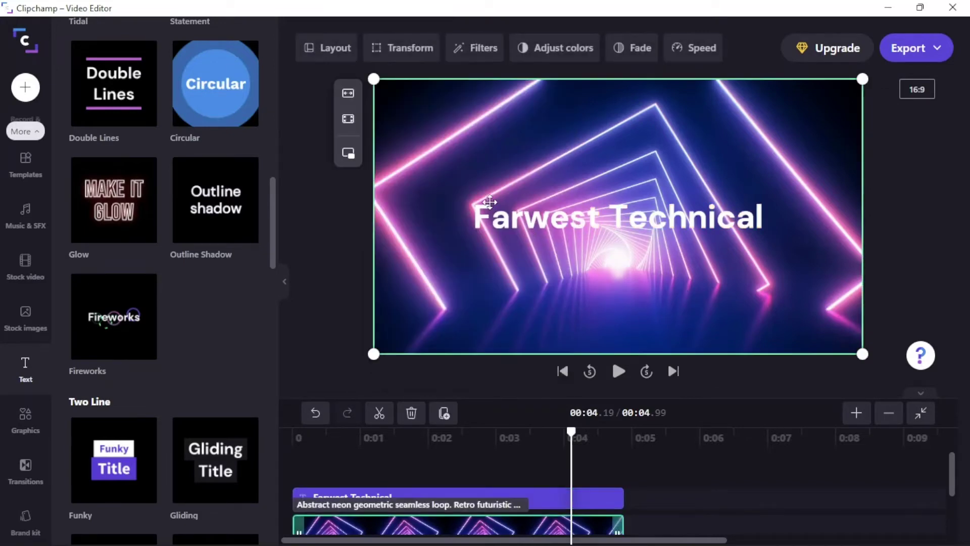
left_click(470, 55)
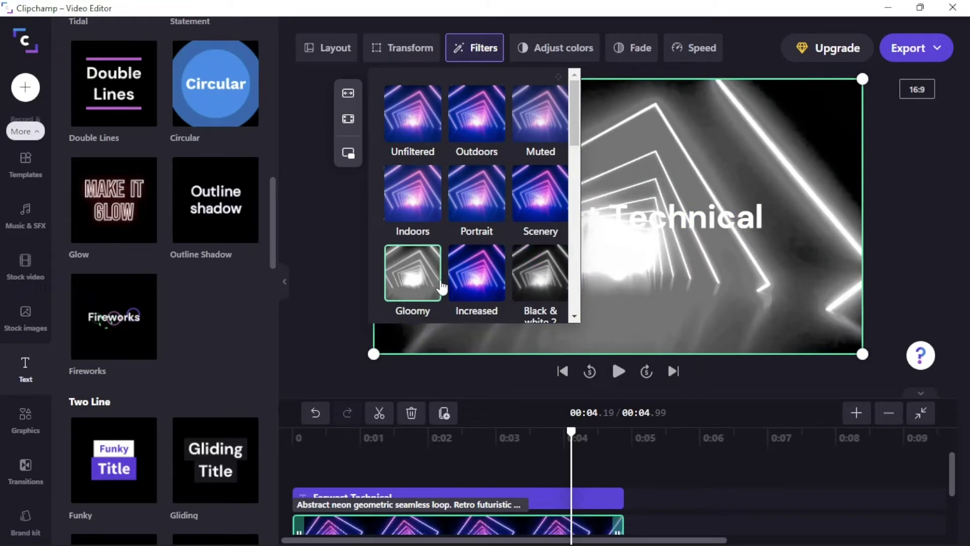
left_click(484, 279)
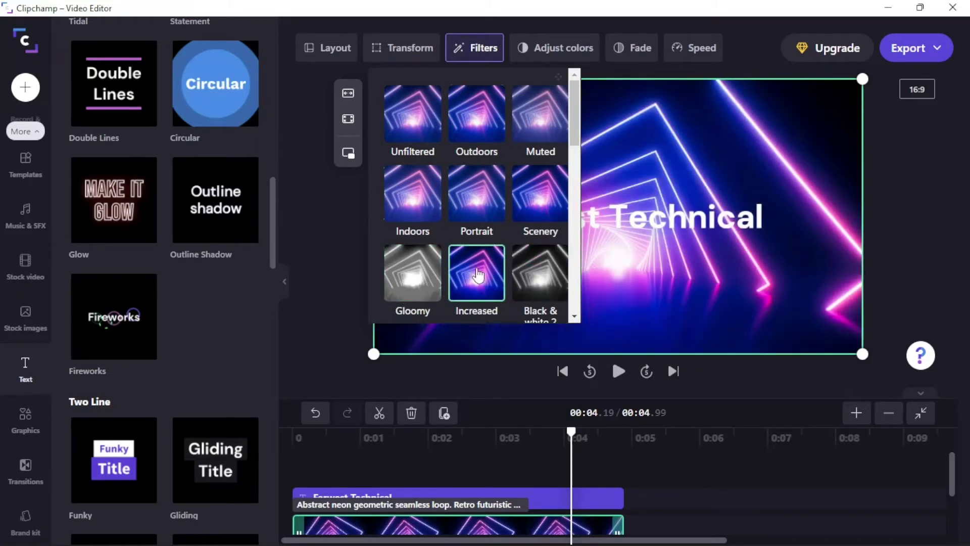
left_click(460, 203)
left_click(416, 127)
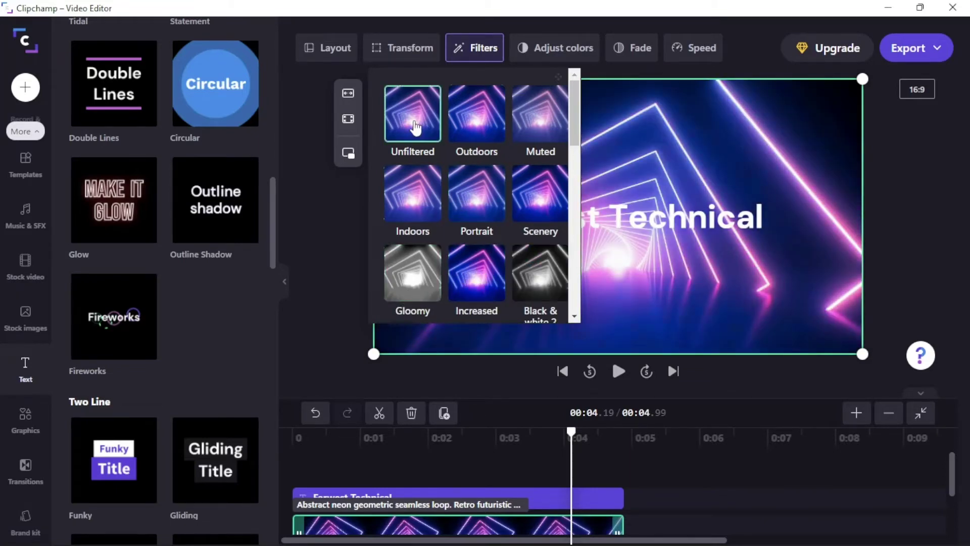
left_click(485, 263)
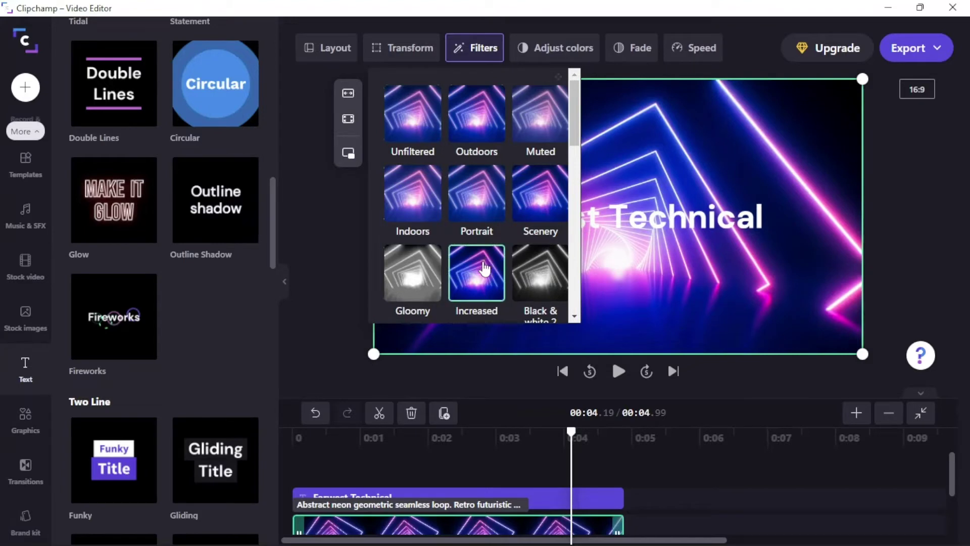
Step: Try the Warm tone film and Filmic filters on the neon clip, and return to the Increased filter
scroll(481, 272, "down", 1)
scroll(471, 248, "down", 2)
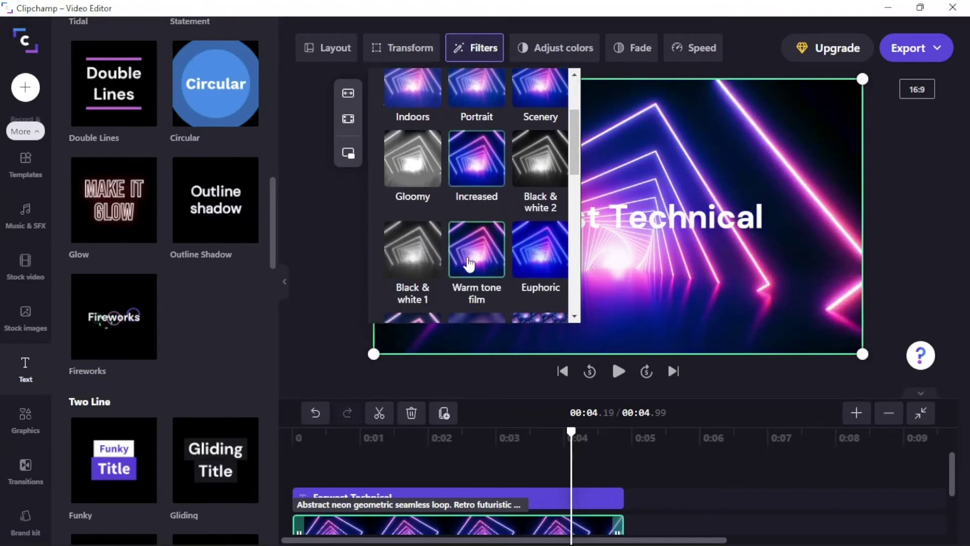
left_click(460, 268)
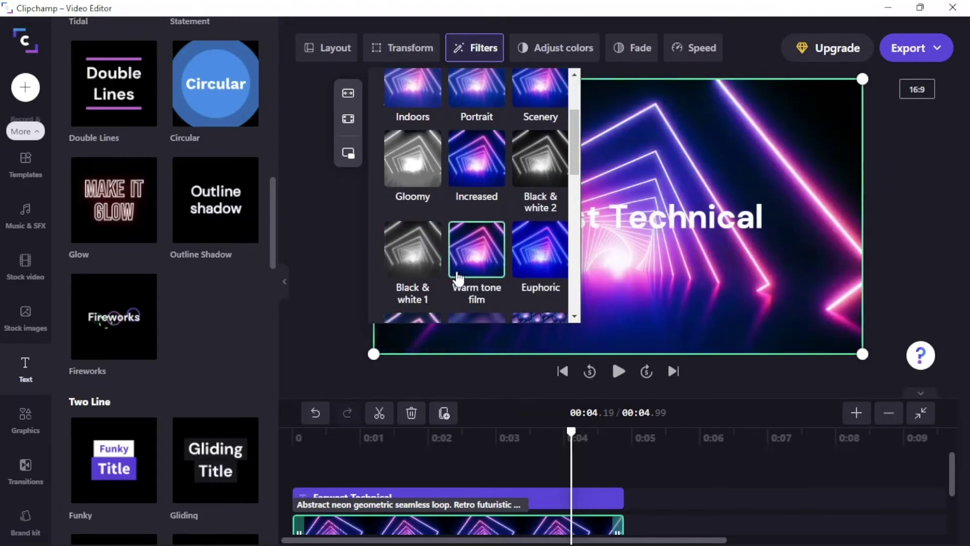
left_click(483, 172)
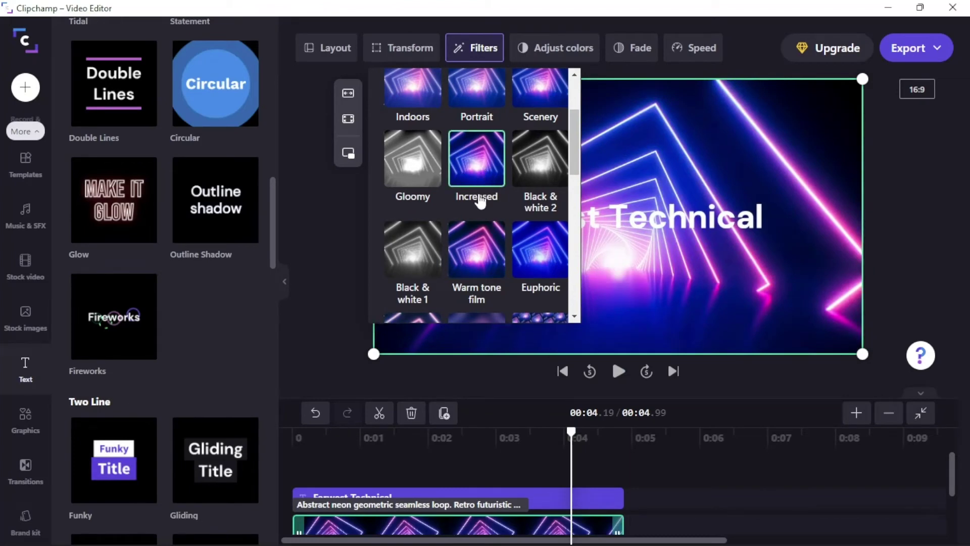
left_click(485, 249)
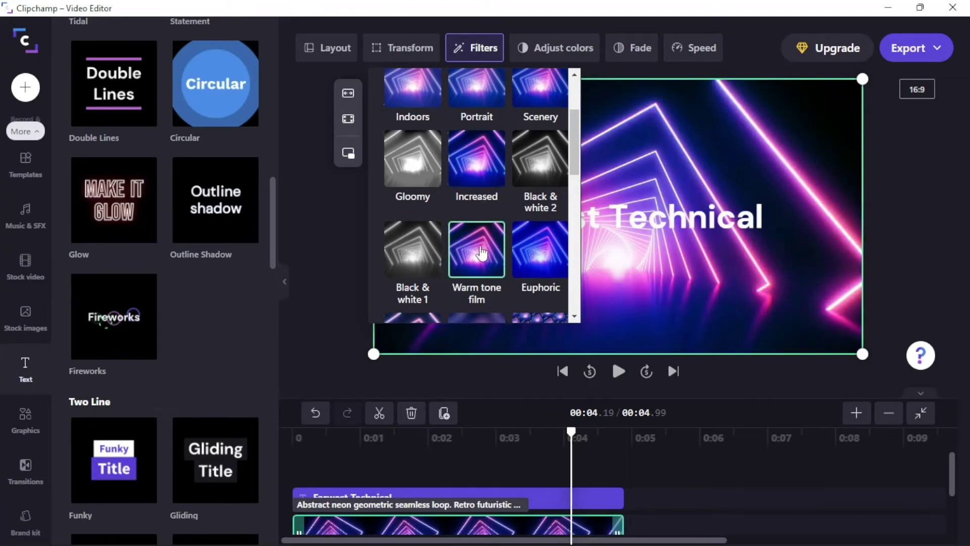
scroll(473, 254, "down", 2)
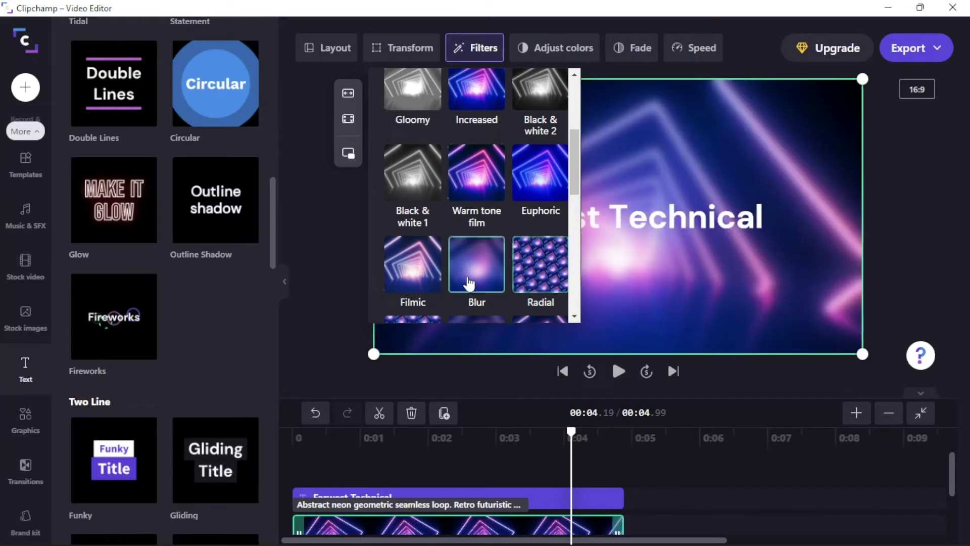
left_click(417, 277)
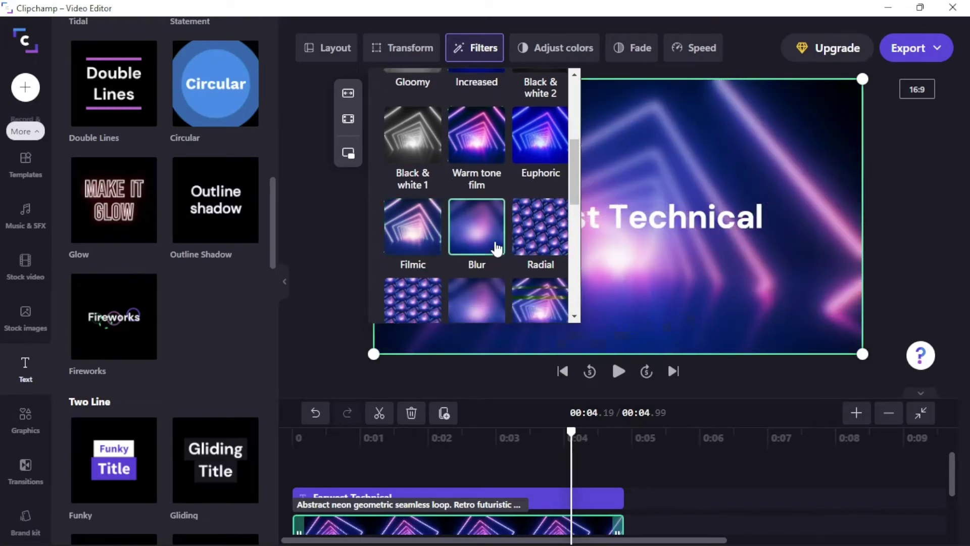
left_click(480, 192)
scroll(480, 192, "up", 2)
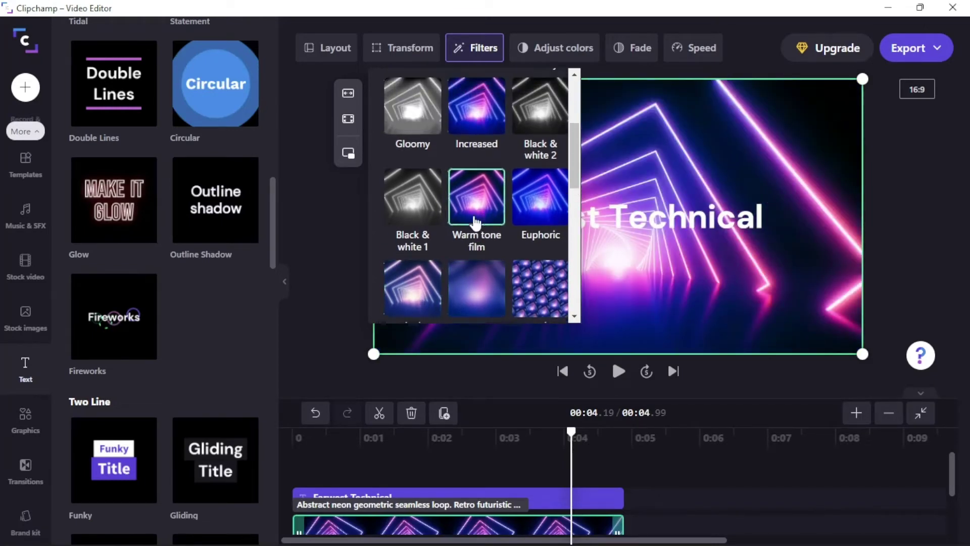
left_click(474, 181)
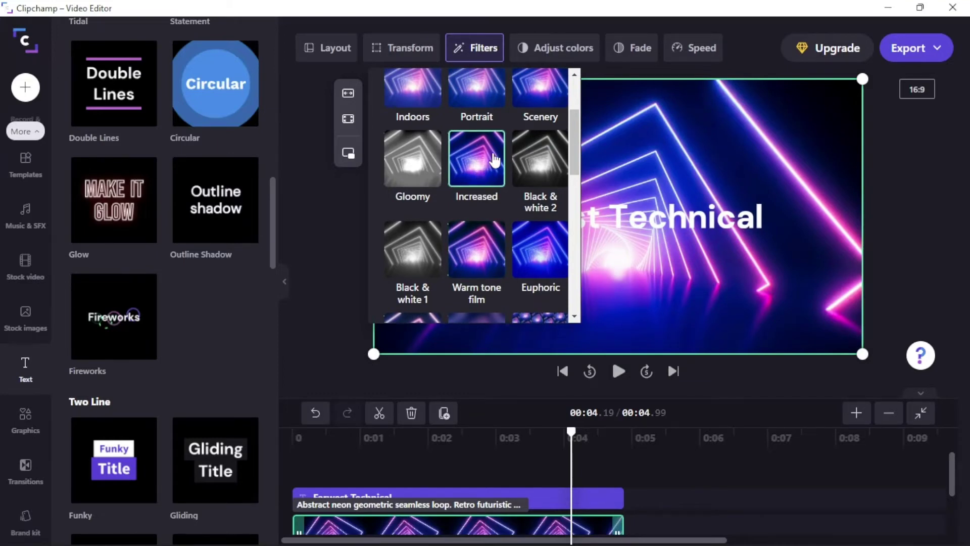
Step: Set the neon clip's fade in to 0.5 s and its fade out to 1.3 s
left_click(572, 51)
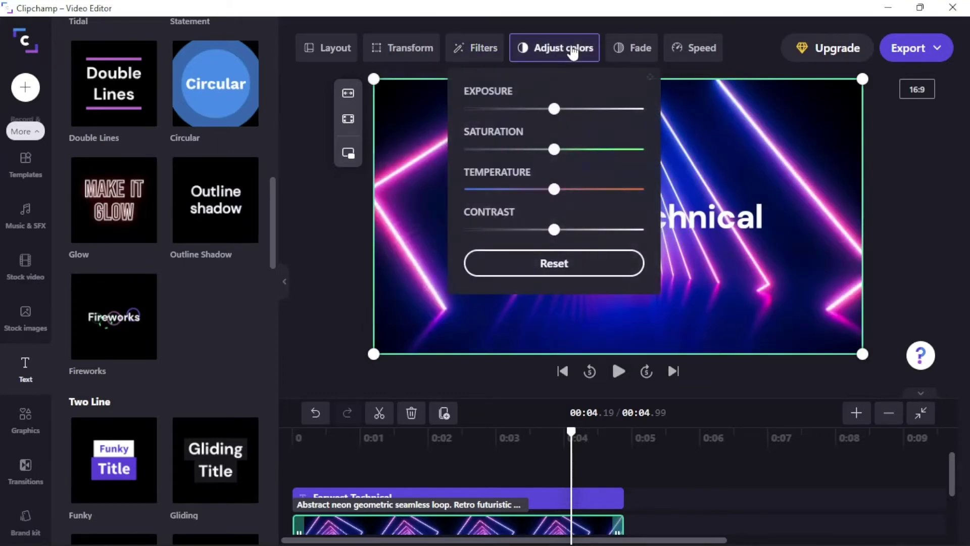
left_click(638, 48)
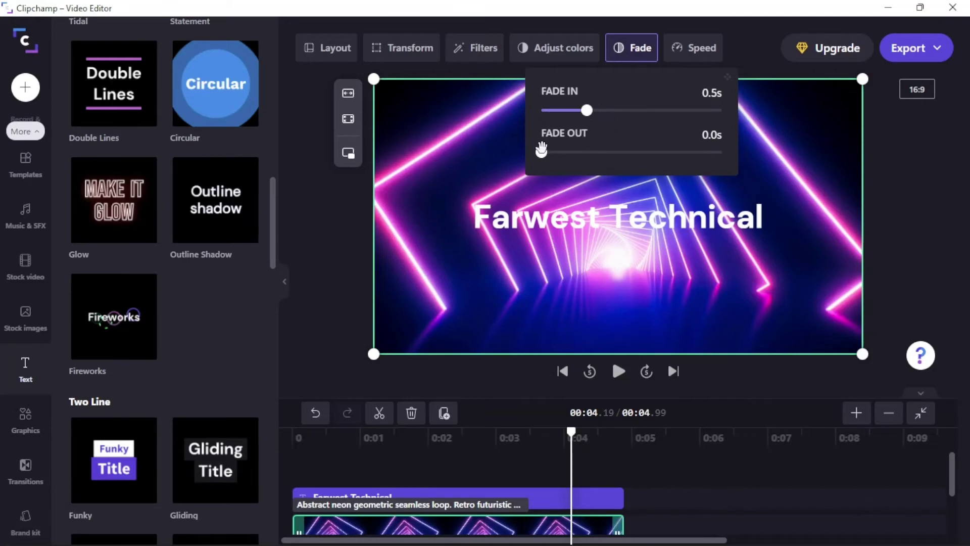
left_click_drag(551, 154, 657, 158)
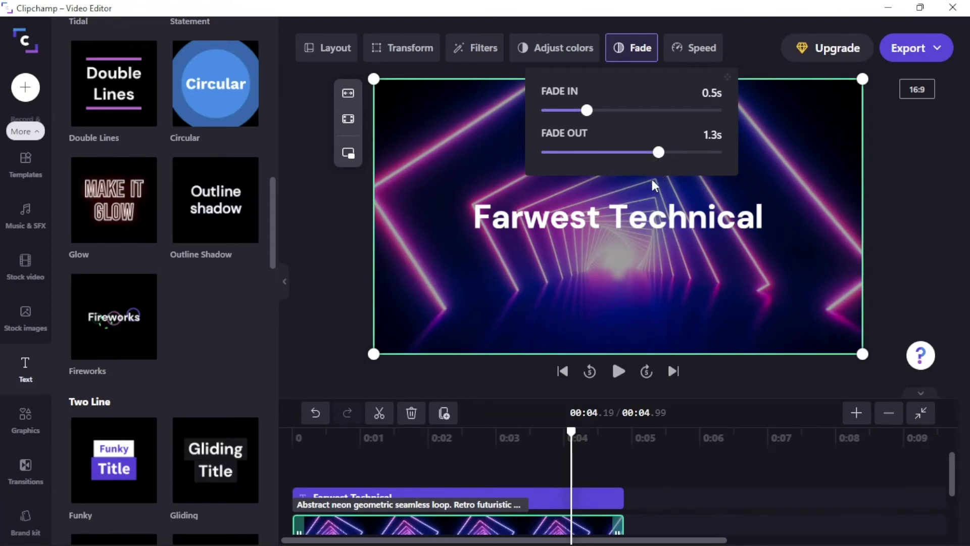
left_click(615, 273)
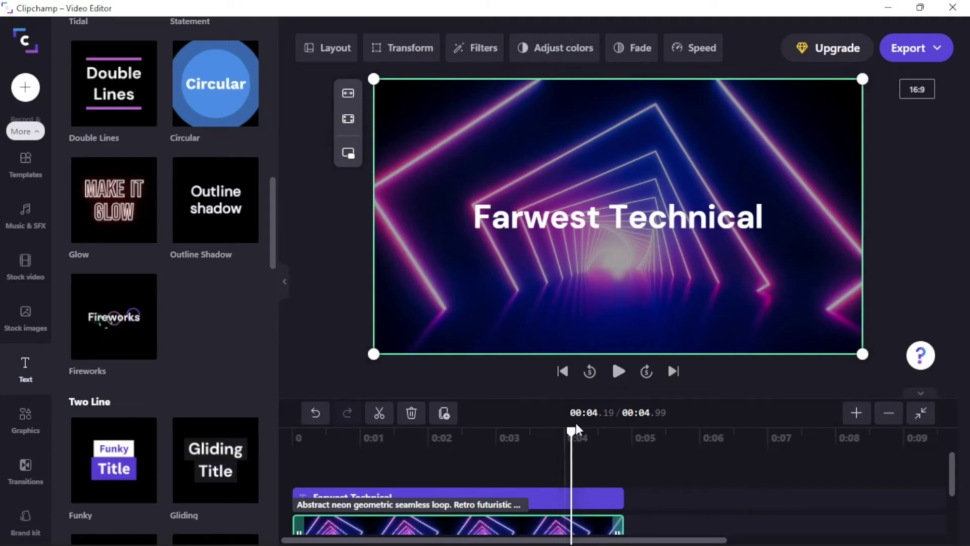
Step: Play the intro from the start to preview the background fades, and return to about the one-second mark
left_click_drag(570, 432, 293, 433)
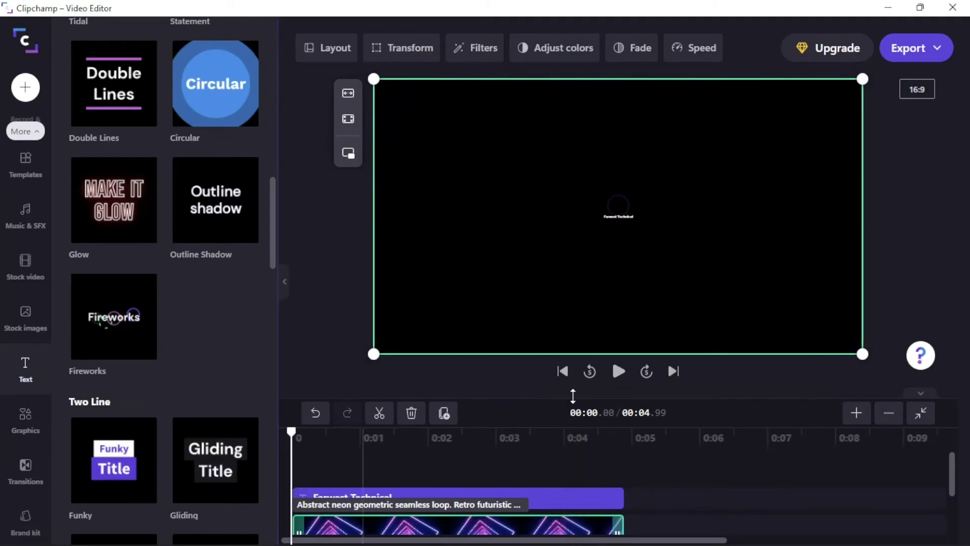
left_click(617, 372)
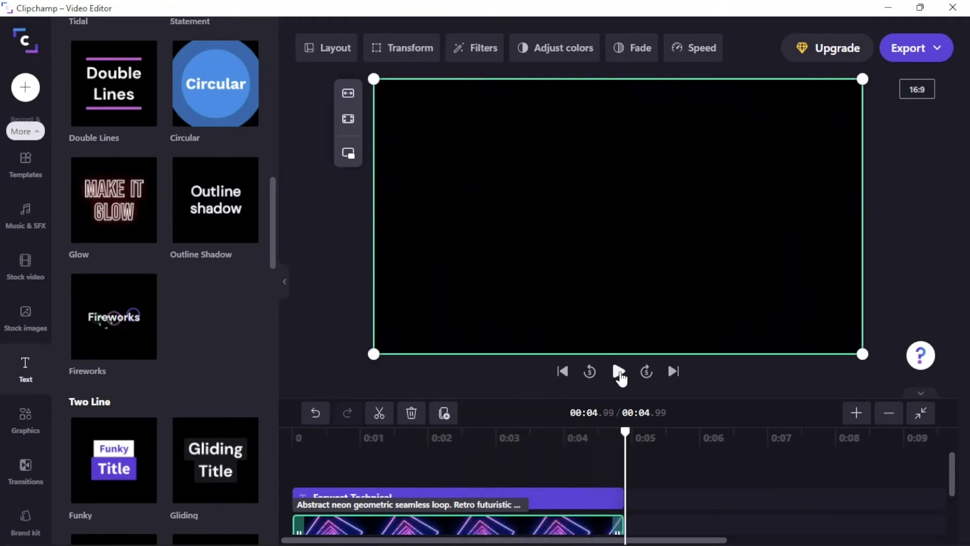
left_click_drag(625, 433, 356, 433)
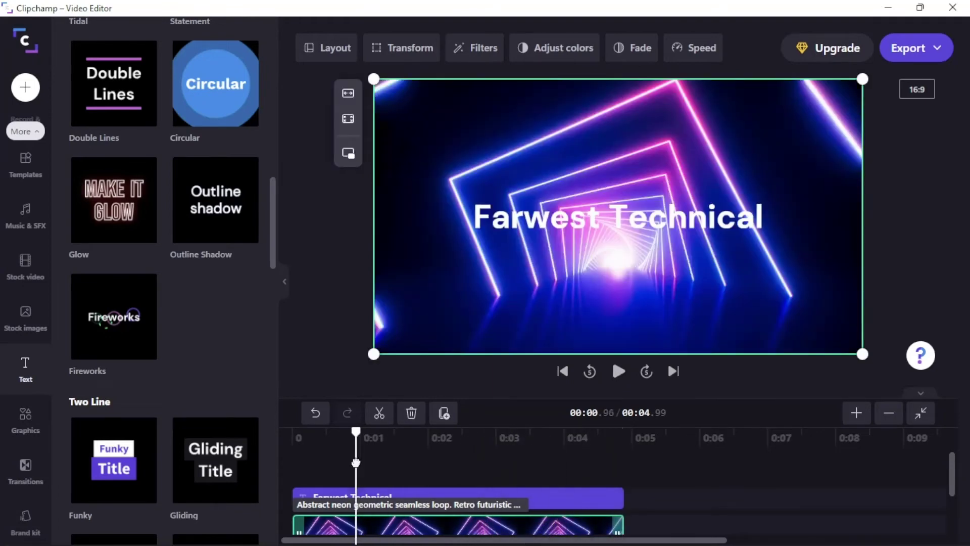
Step: Look through the filters and color adjustments available for the "Farwest Technical" title
left_click(544, 501)
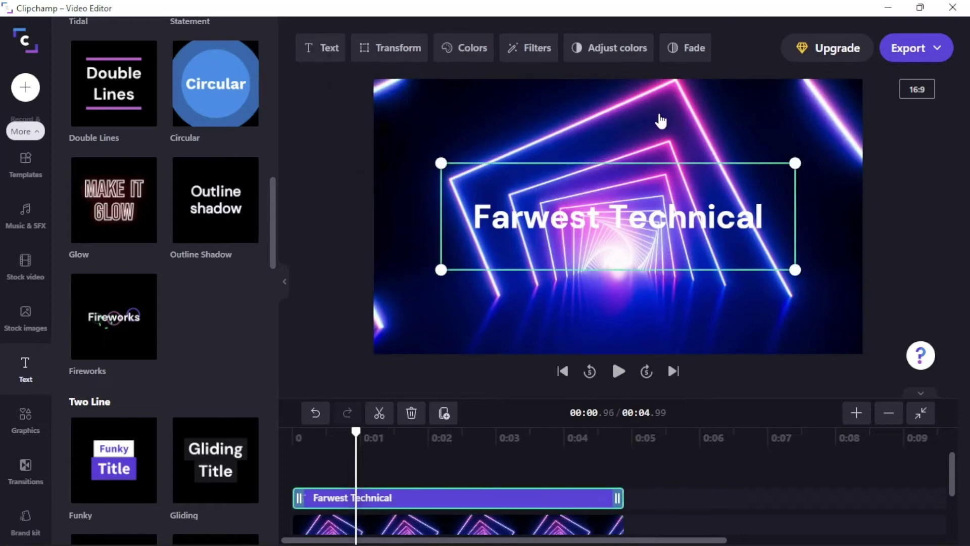
left_click(548, 51)
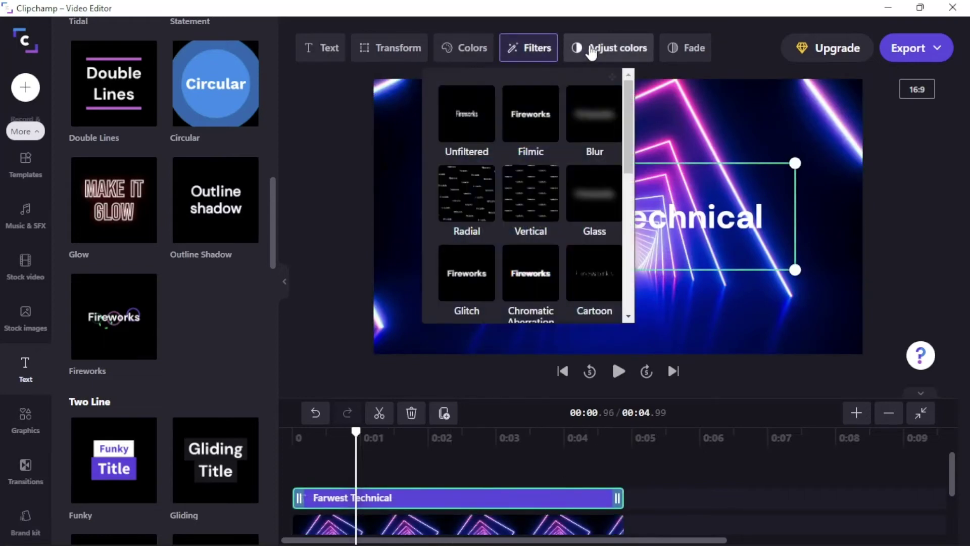
left_click(591, 50)
left_click(538, 51)
scroll(561, 248, "down", 2)
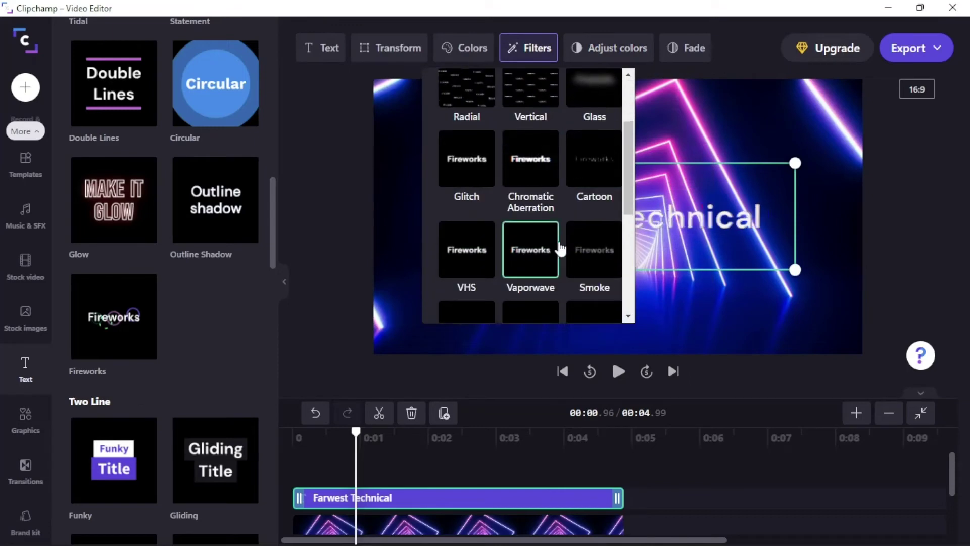
scroll(561, 248, "up", 2)
left_click(599, 50)
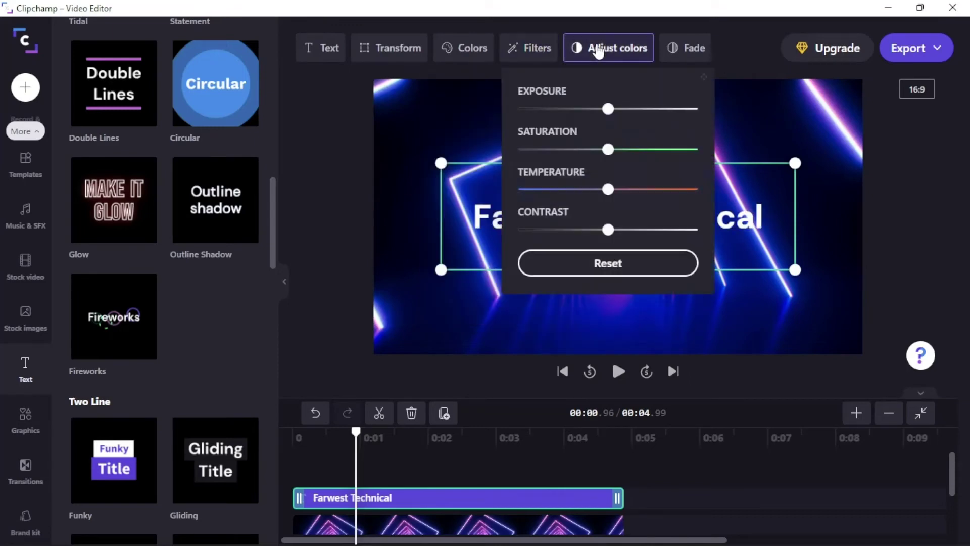
Step: Set the title's fade in to 0.5 s and its fade out to 1.5 s
left_click(682, 50)
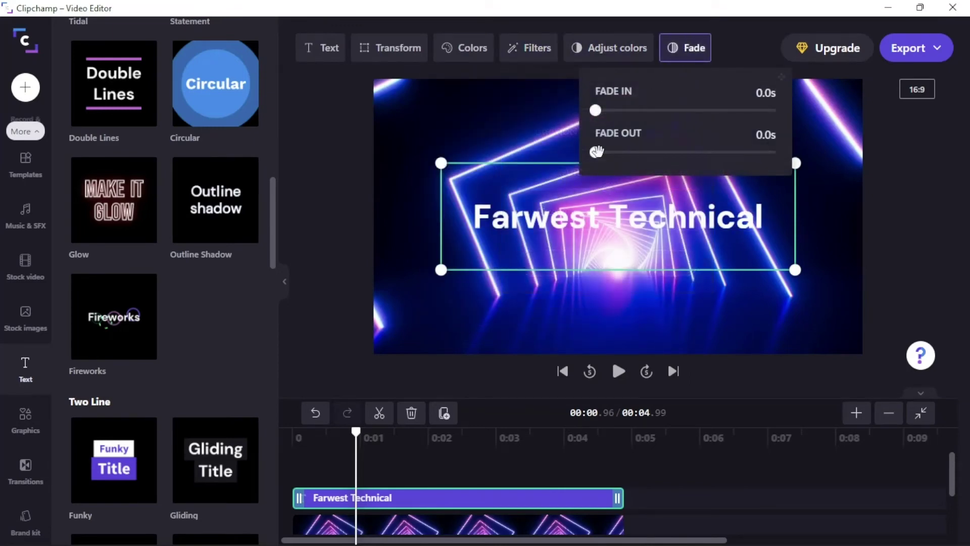
left_click_drag(596, 110, 639, 121)
left_click_drag(594, 151, 733, 157)
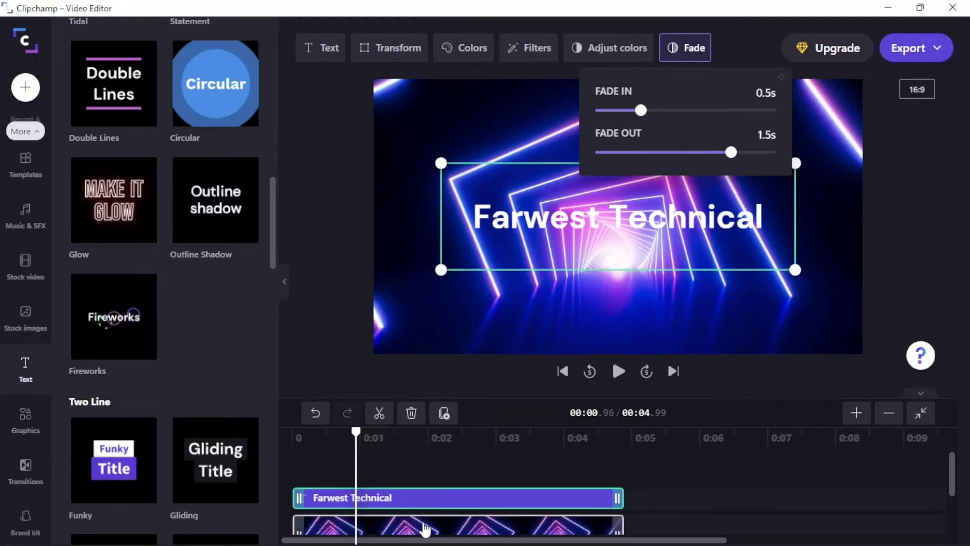
Step: Set the neon clip's fade out to 0.0 s and play the intro from the start
left_click(426, 526)
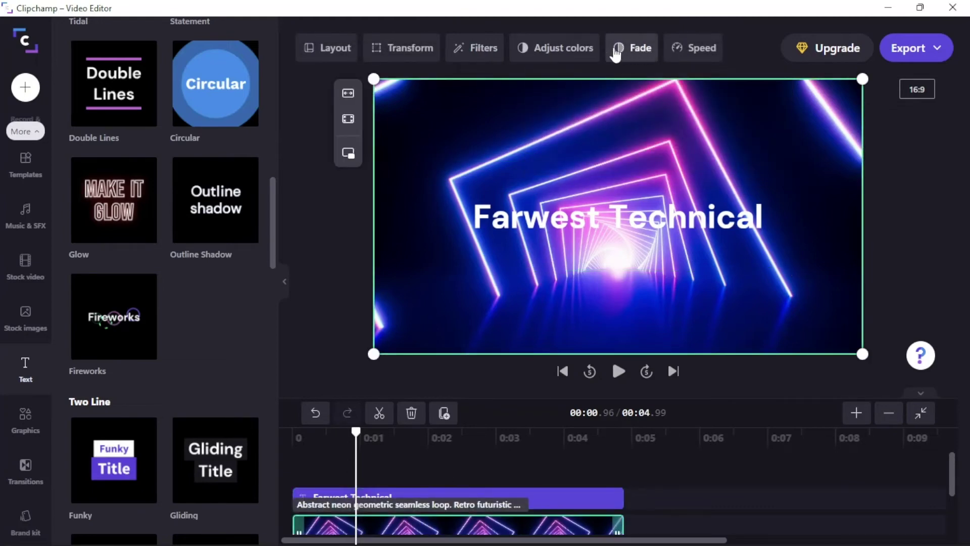
left_click(637, 53)
left_click_drag(659, 150, 541, 152)
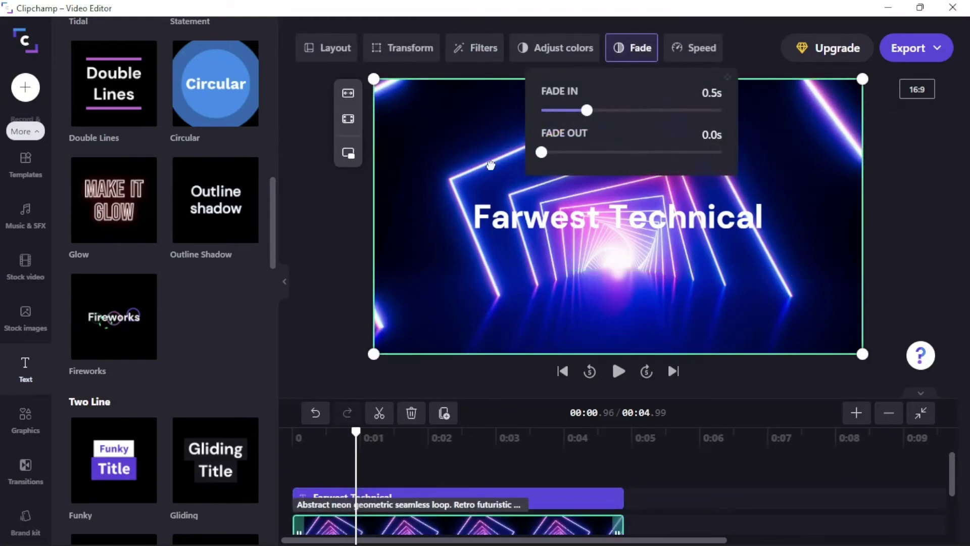
left_click(338, 288)
left_click_drag(353, 437, 282, 448)
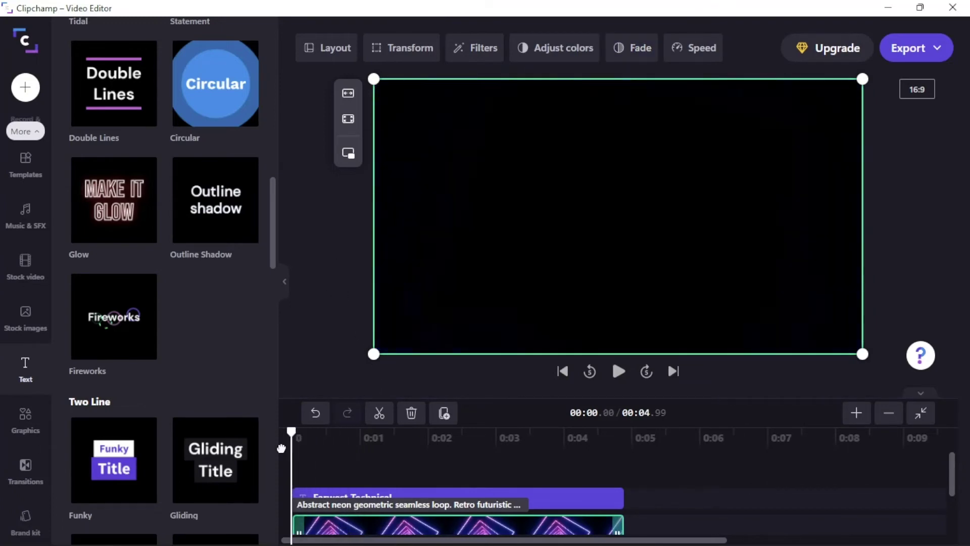
left_click(618, 373)
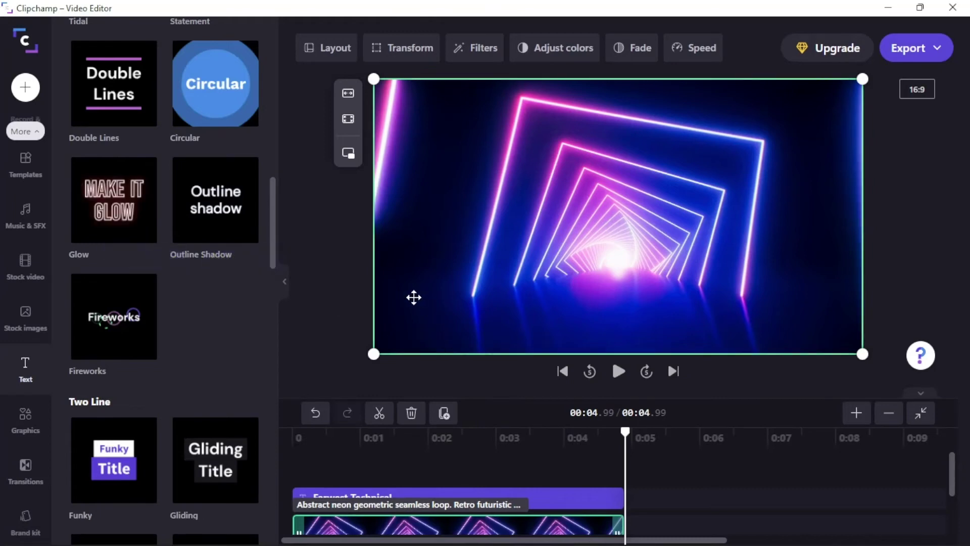
Step: Look at the project's own media and the import options, and open the stock video library
scroll(23, 374, "up", 3)
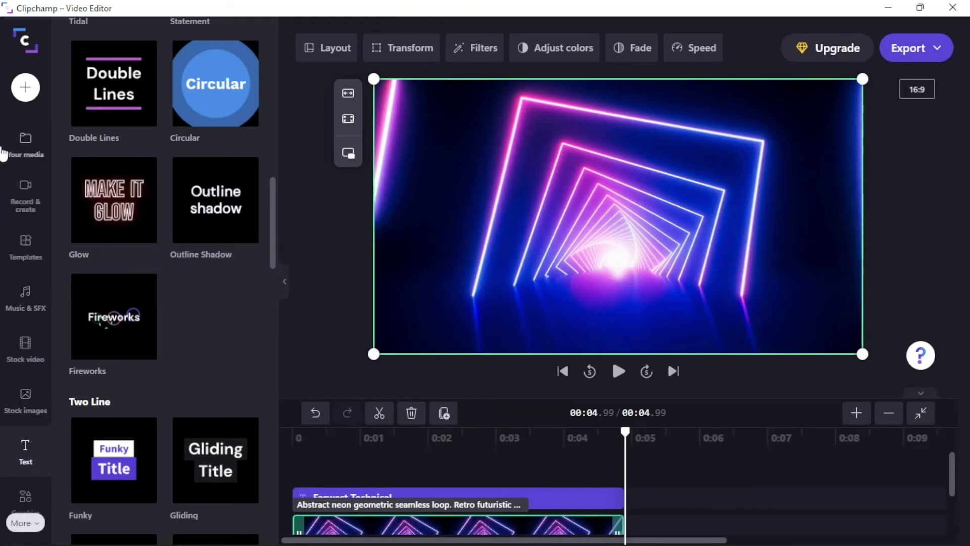
left_click(26, 159)
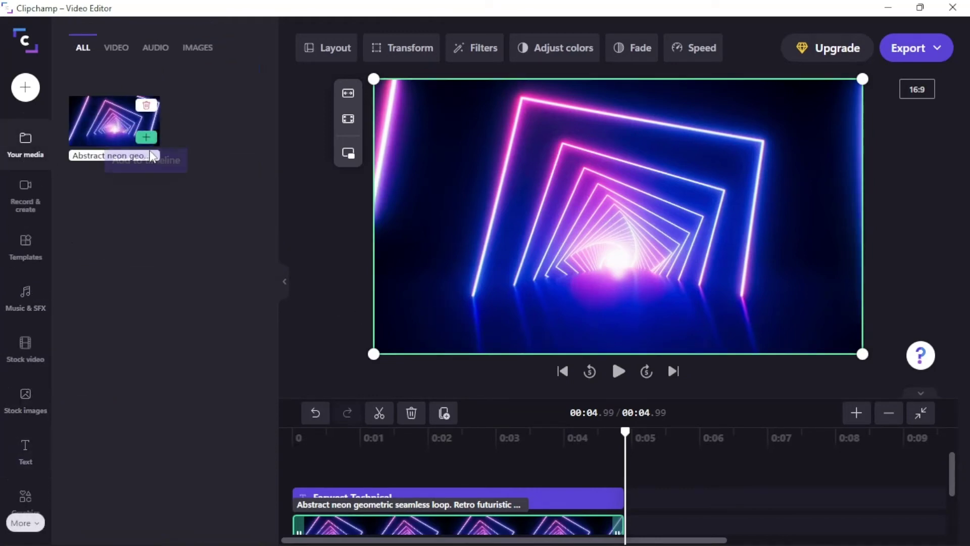
left_click(26, 90)
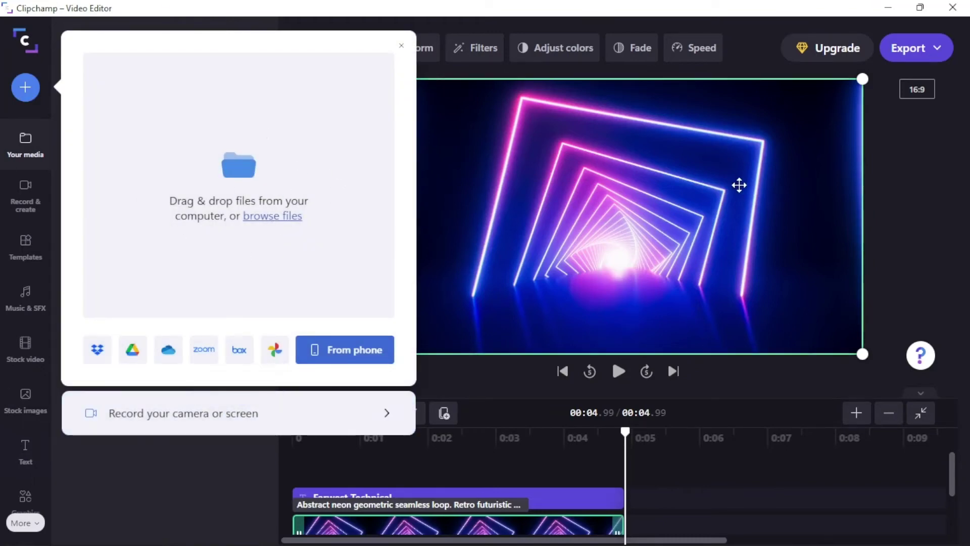
left_click(210, 475)
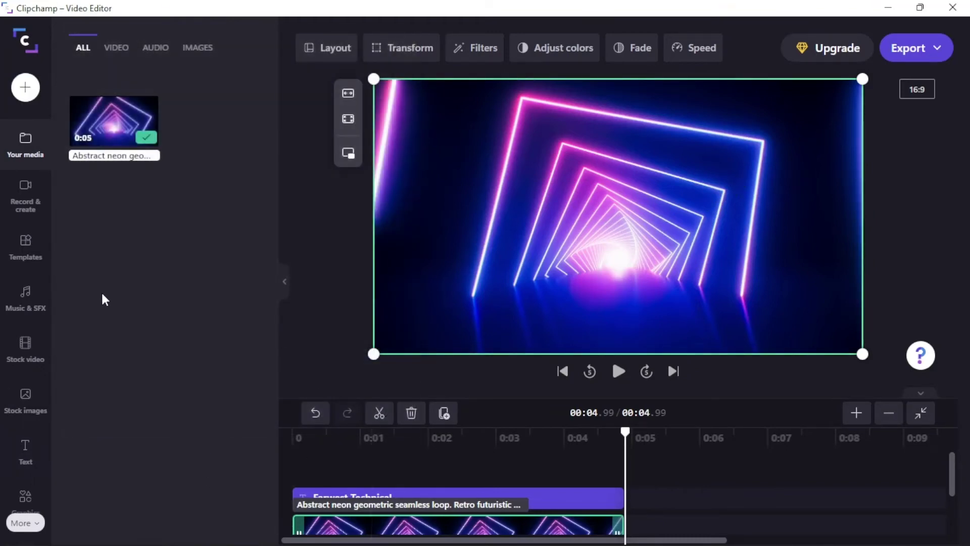
left_click(25, 349)
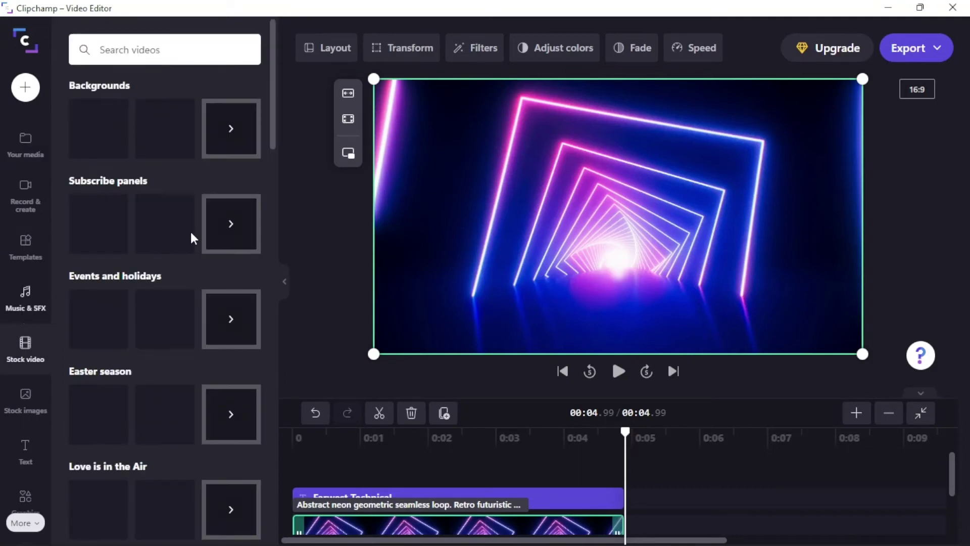
Step: Add the free Subscribe panel 08 stock clip after the neon clip and play the intro
mouse_move(107, 255)
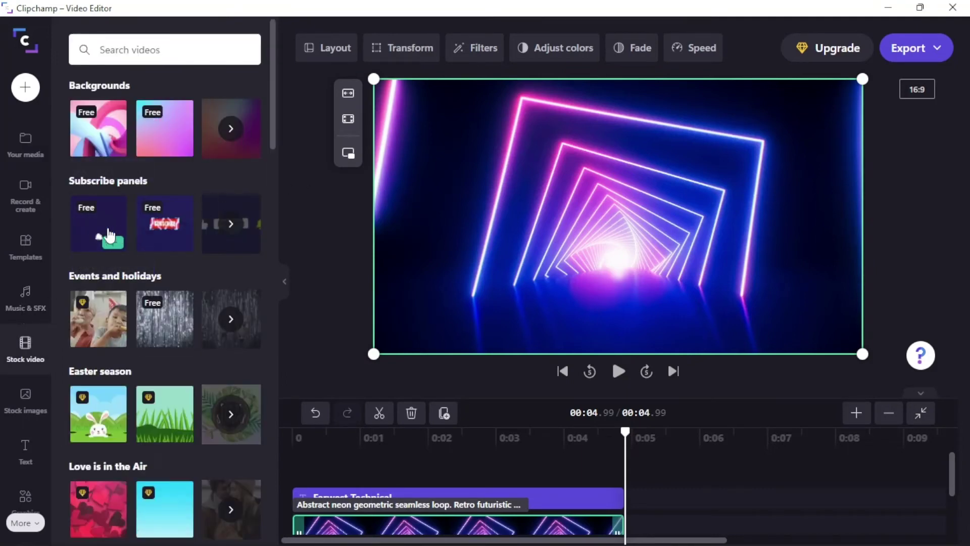
left_click(114, 245)
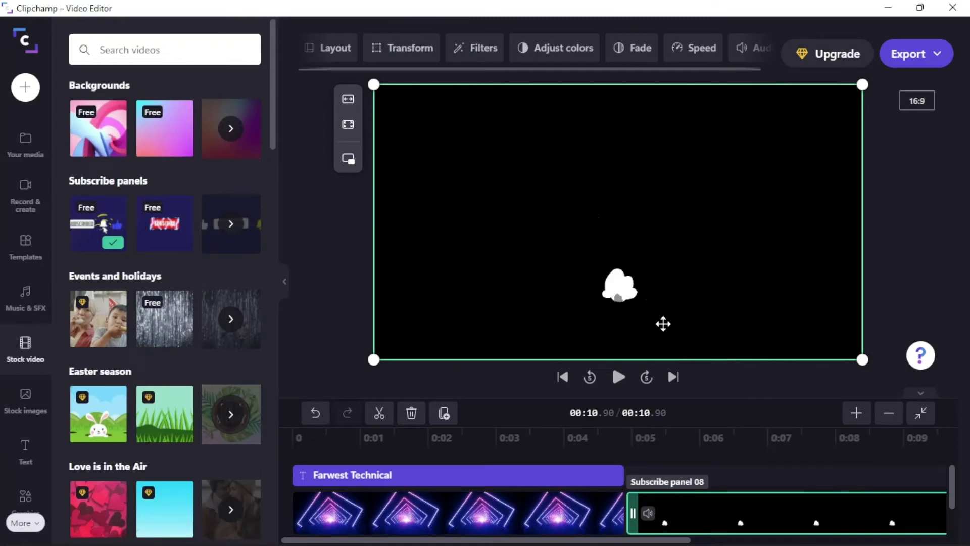
left_click(622, 384)
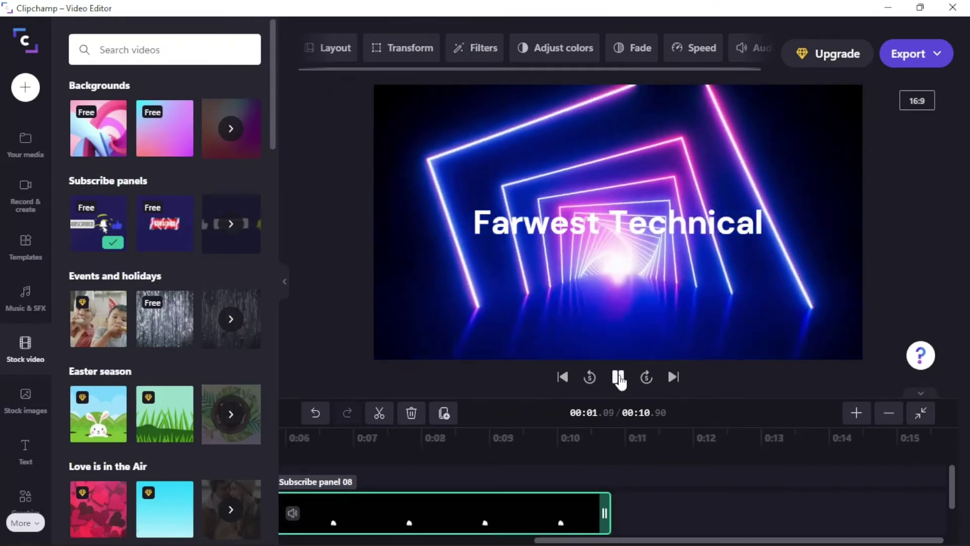
left_click_drag(556, 539, 430, 539)
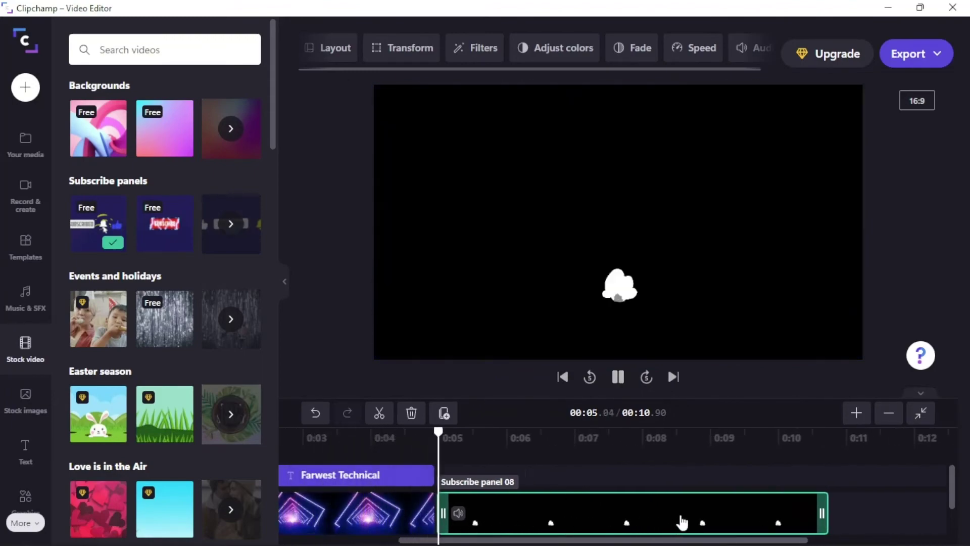
Step: Move the Subscribe panel 08 clip to a track above the title, starting at 0 s, and preview the overlap from the start
left_click(609, 528)
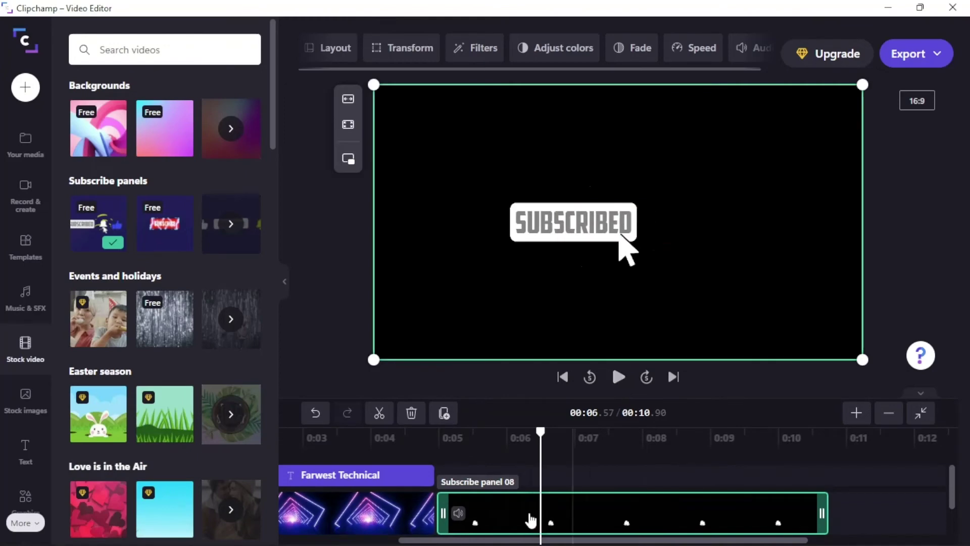
left_click_drag(609, 528, 428, 475)
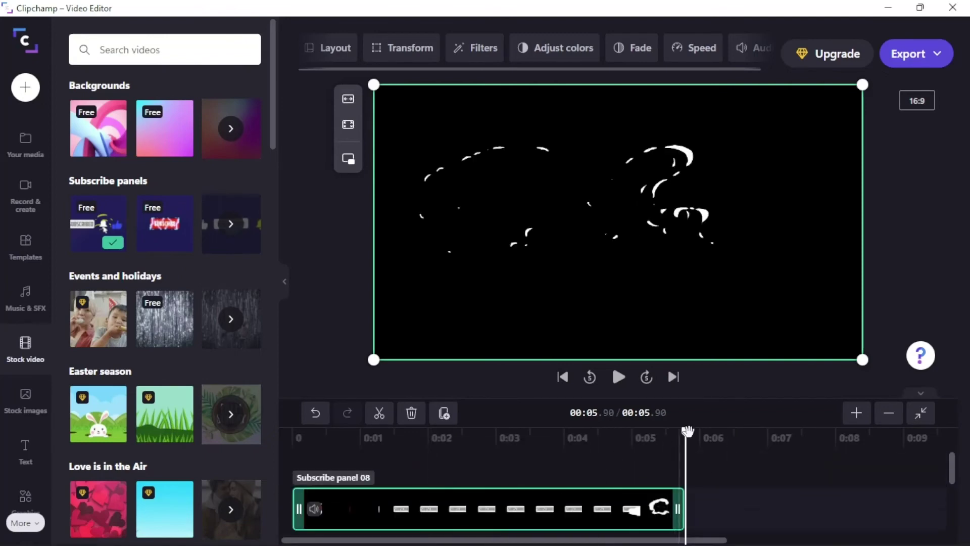
left_click_drag(686, 460, 297, 476)
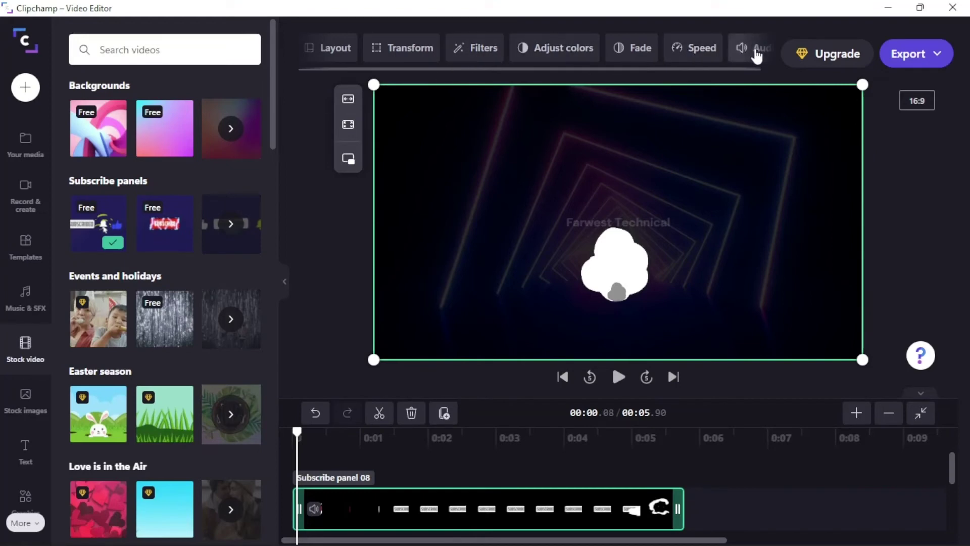
scroll(654, 68, "right", 2)
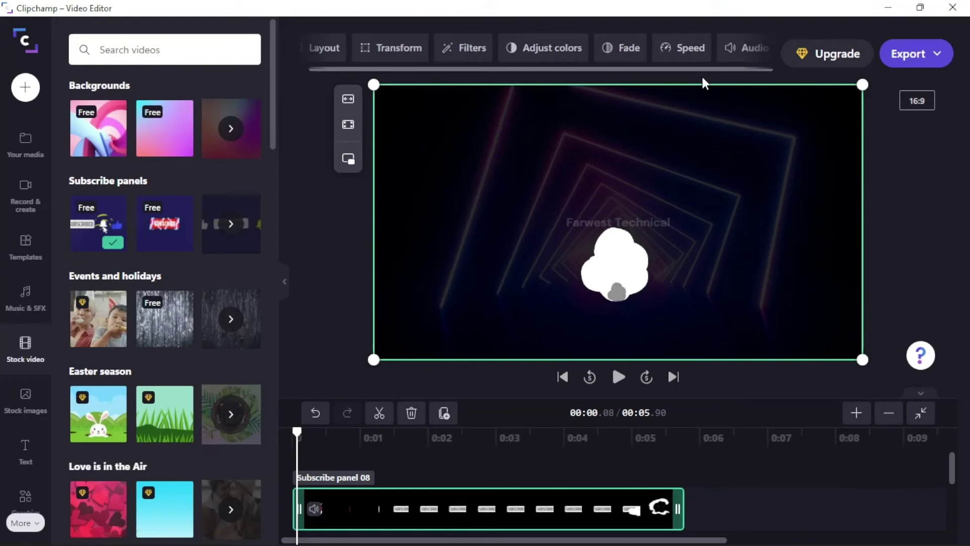
scroll(677, 76, "left", 2)
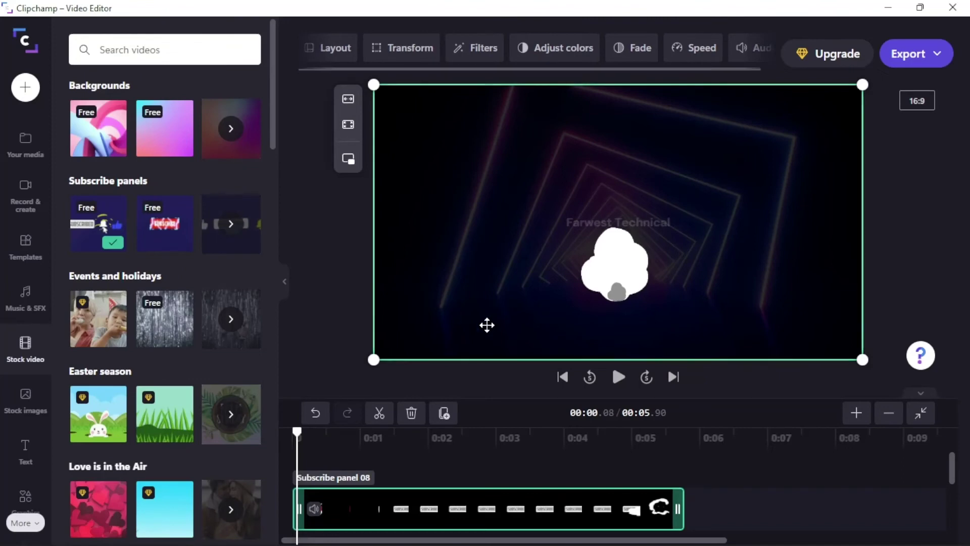
left_click(620, 378)
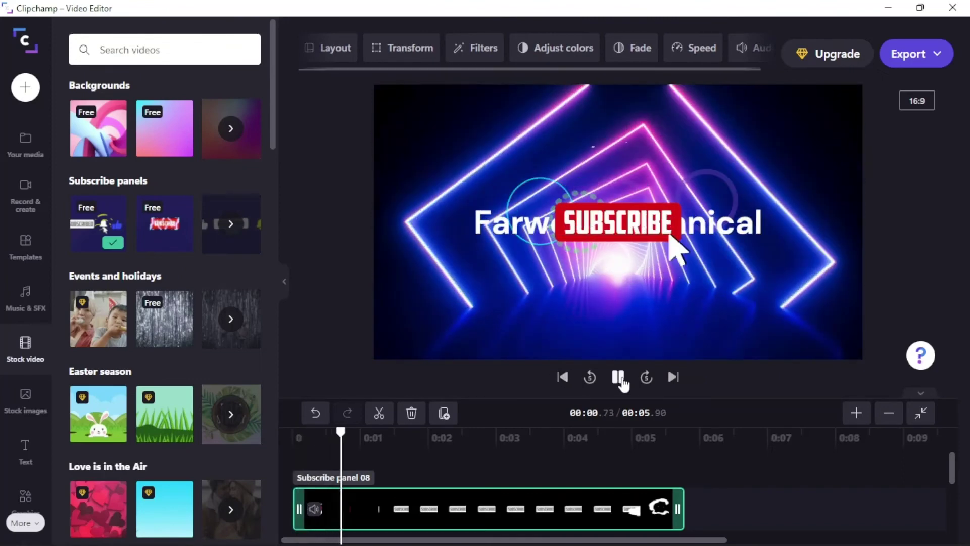
left_click(619, 378)
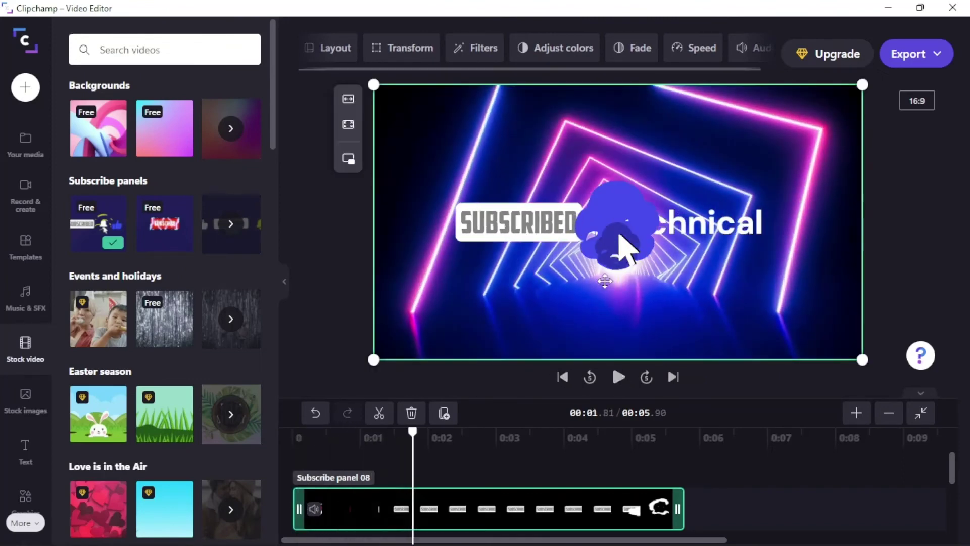
Step: Shrink the subscribe overlay to just over a third of the frame's width and place it in the frame's lower-left corner below the title
left_click_drag(862, 86, 654, 199)
left_click_drag(601, 312, 702, 323)
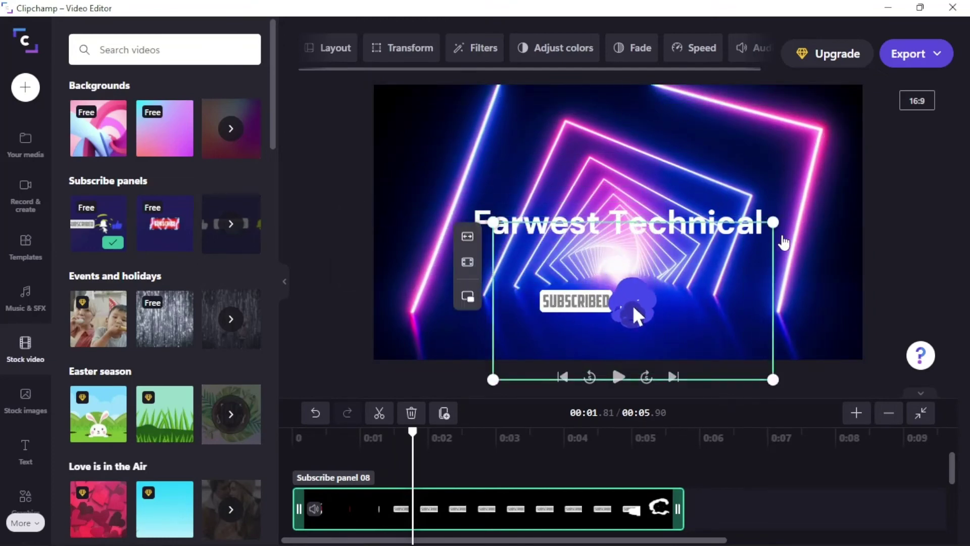
left_click_drag(773, 221, 675, 277)
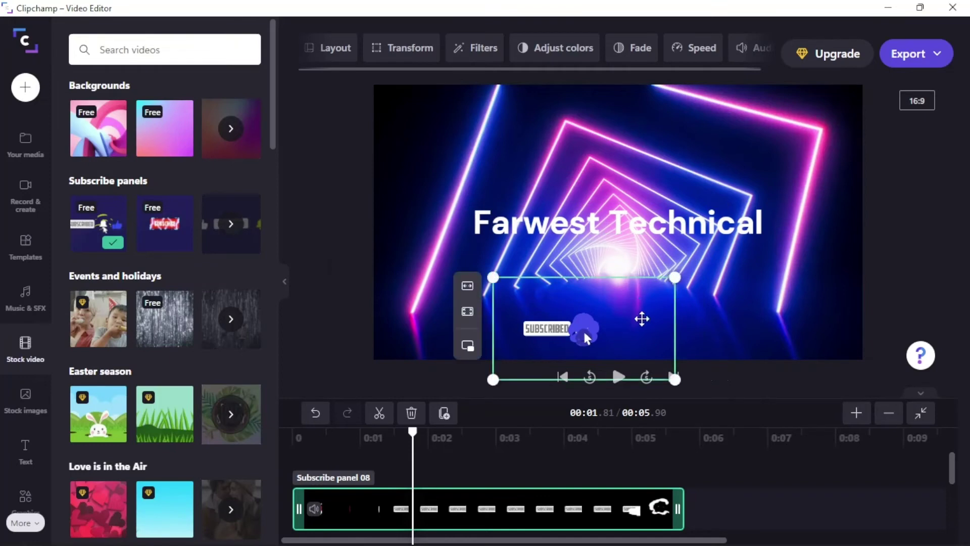
left_click_drag(641, 318, 509, 333)
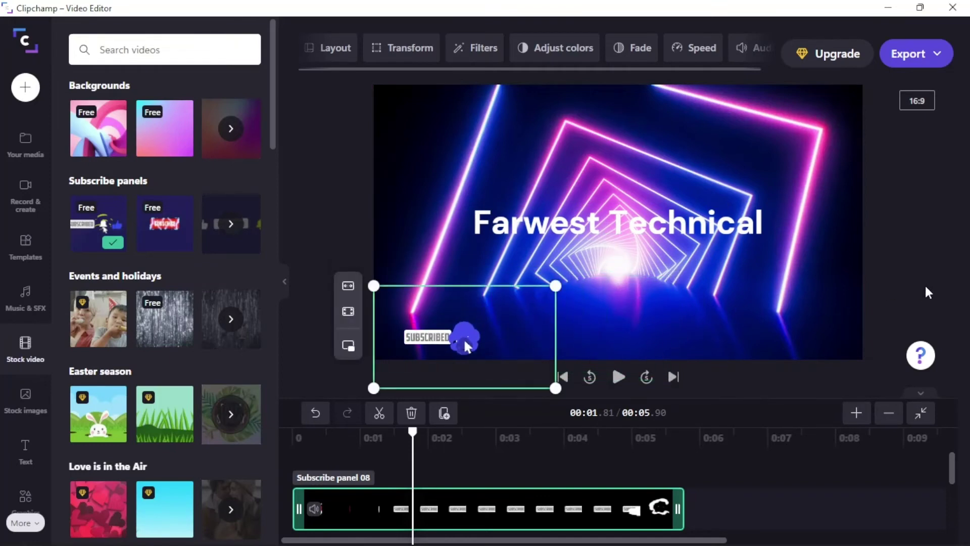
Step: Play the intro from the start and trim the subscribe clip's end to match the end of the title and neon clip
left_click_drag(413, 439, 291, 444)
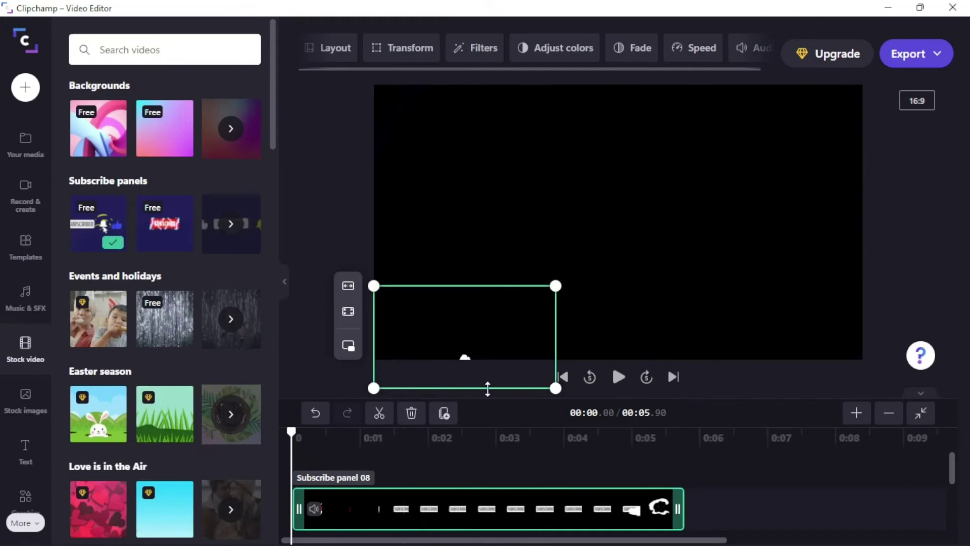
left_click(619, 377)
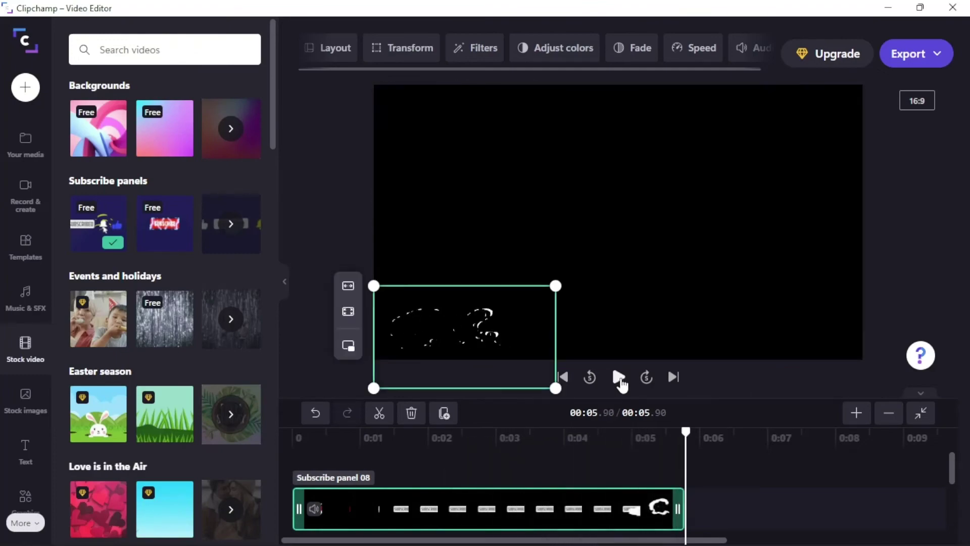
scroll(628, 498, "down", 2)
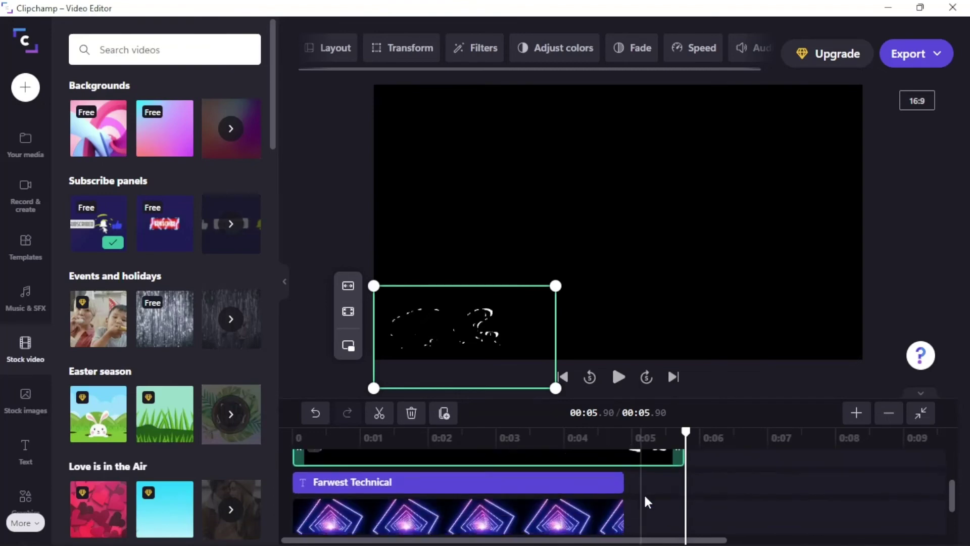
left_click_drag(678, 458, 264, 440)
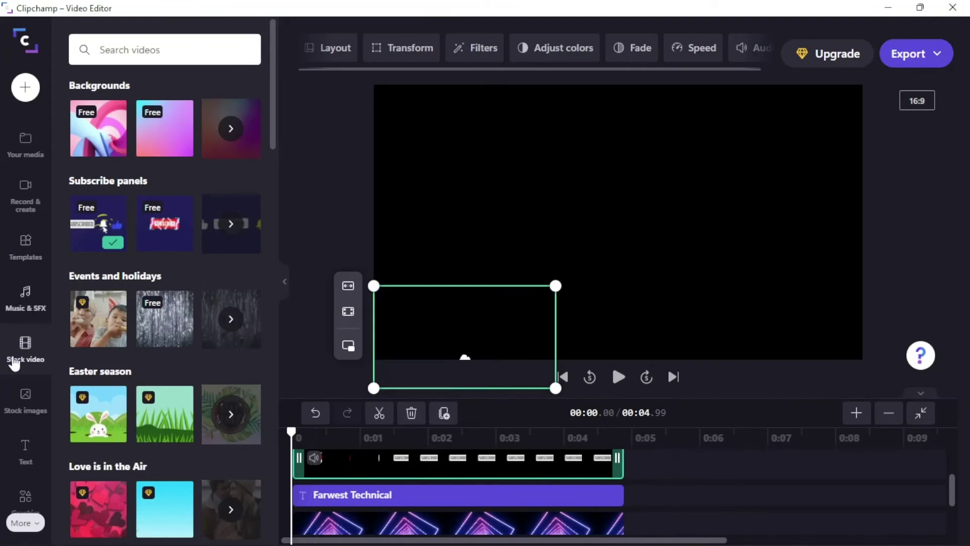
Step: Browse the stock video library's categories for further free clips
scroll(147, 207, "down", 8)
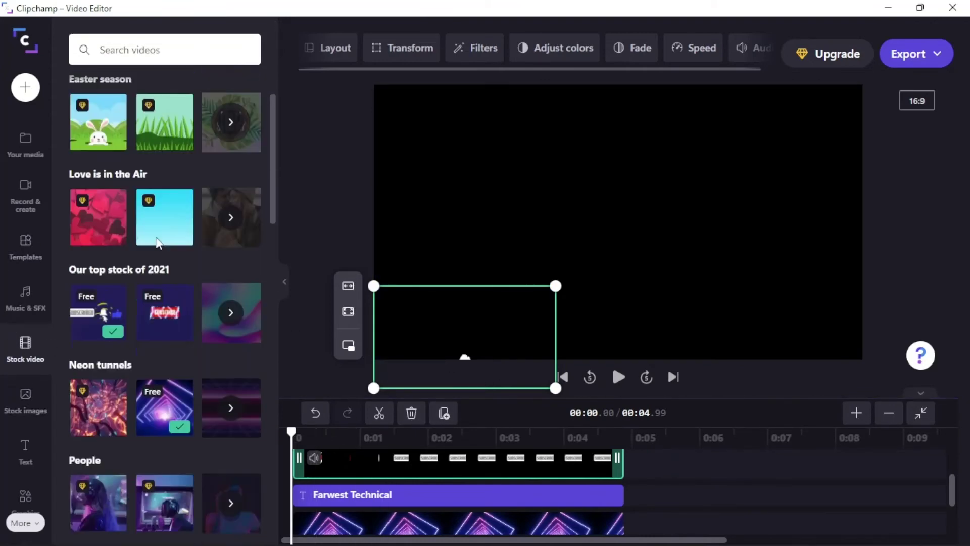
scroll(98, 345, "down", 5)
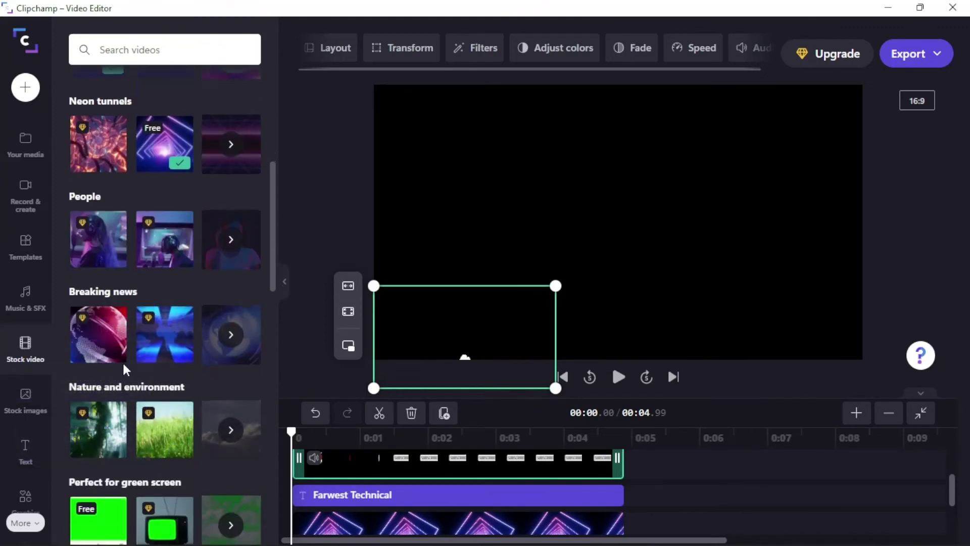
scroll(107, 393, "down", 2)
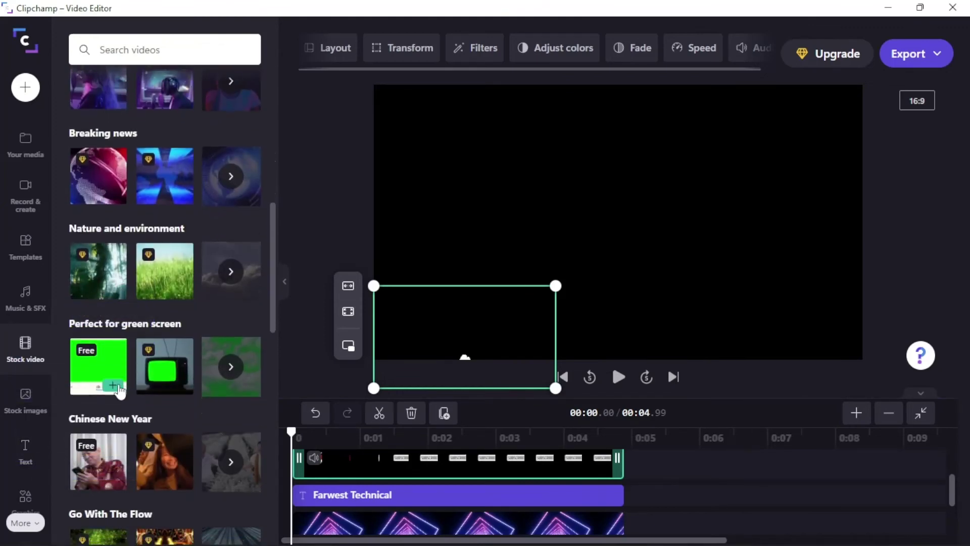
scroll(106, 401, "down", 8)
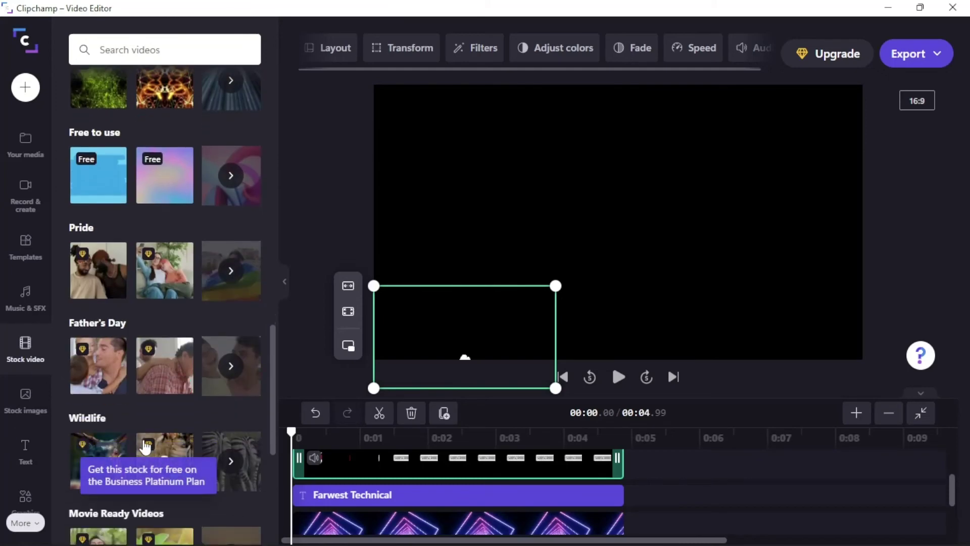
scroll(144, 439, "up", 5)
scroll(141, 429, "down", 11)
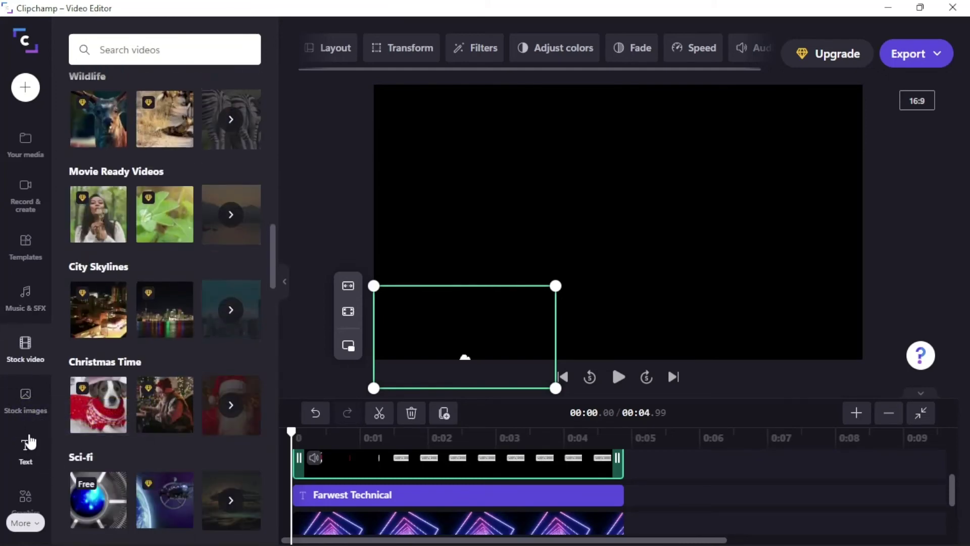
Step: Look through the Social handles templates and return to all template categories
left_click(17, 260)
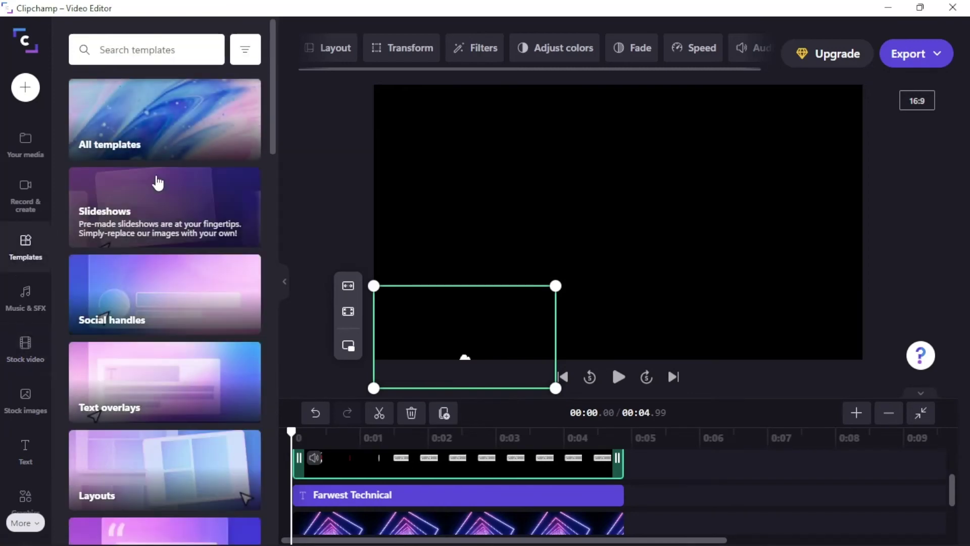
scroll(123, 359, "down", 2)
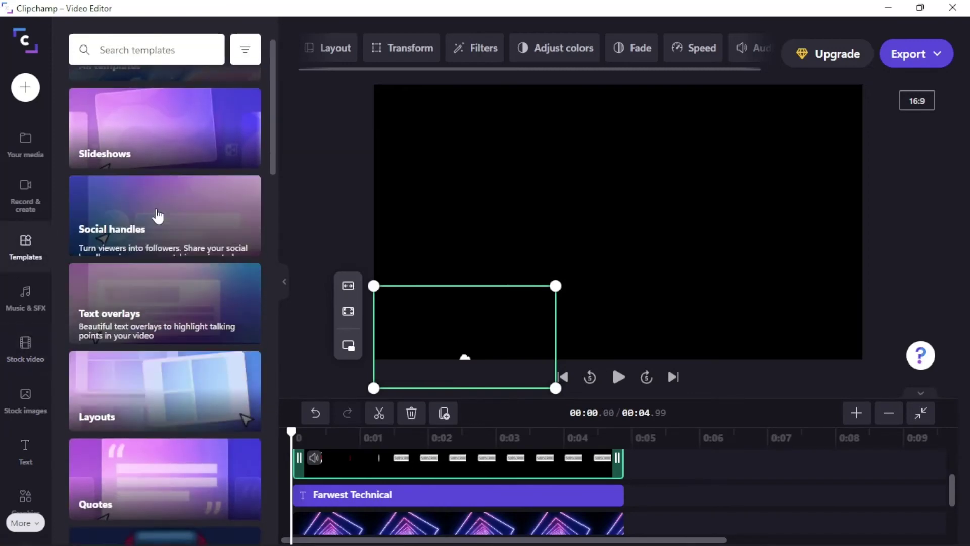
left_click(161, 205)
scroll(151, 228, "down", 6)
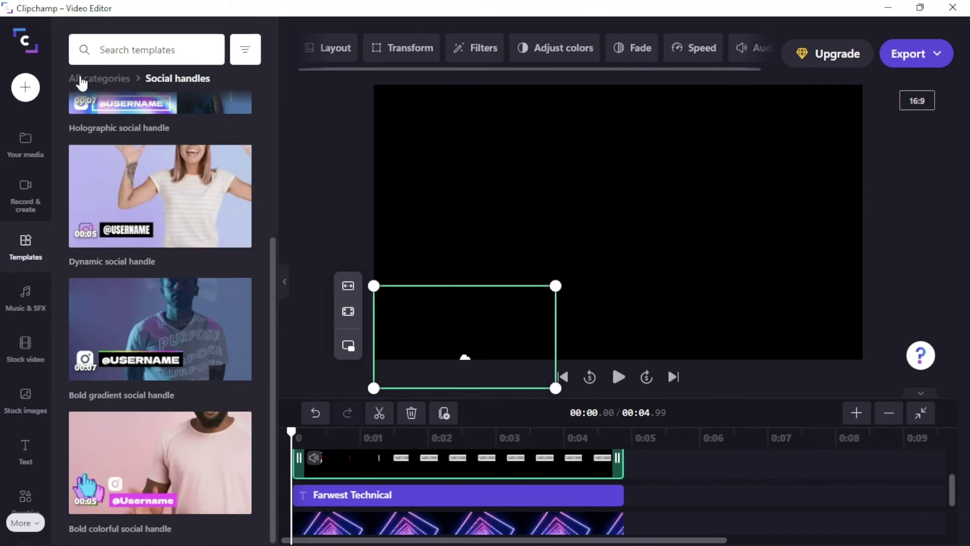
left_click(97, 81)
Step: Find the Synthwave Youtube outro card among the YouTube templates and add it to the timeline
scroll(144, 293, "down", 5)
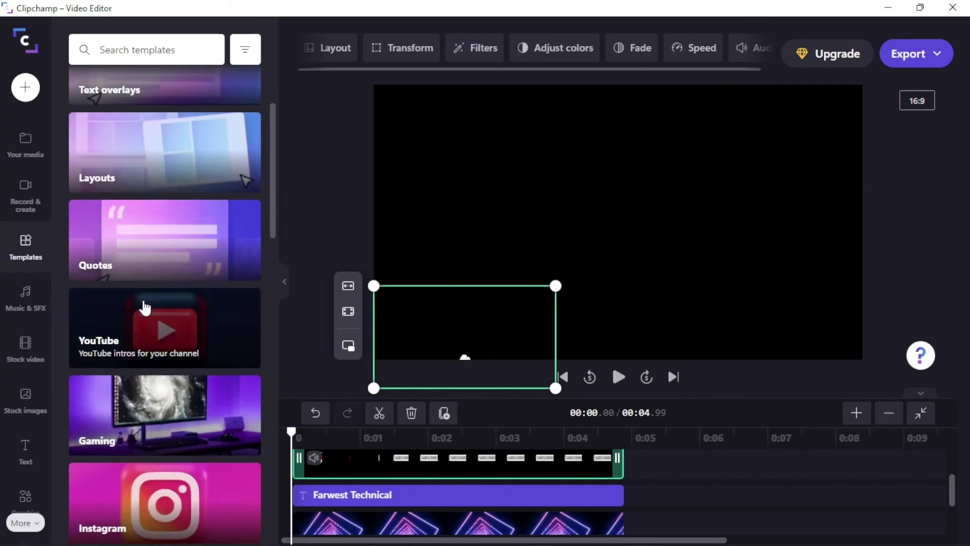
left_click(133, 337)
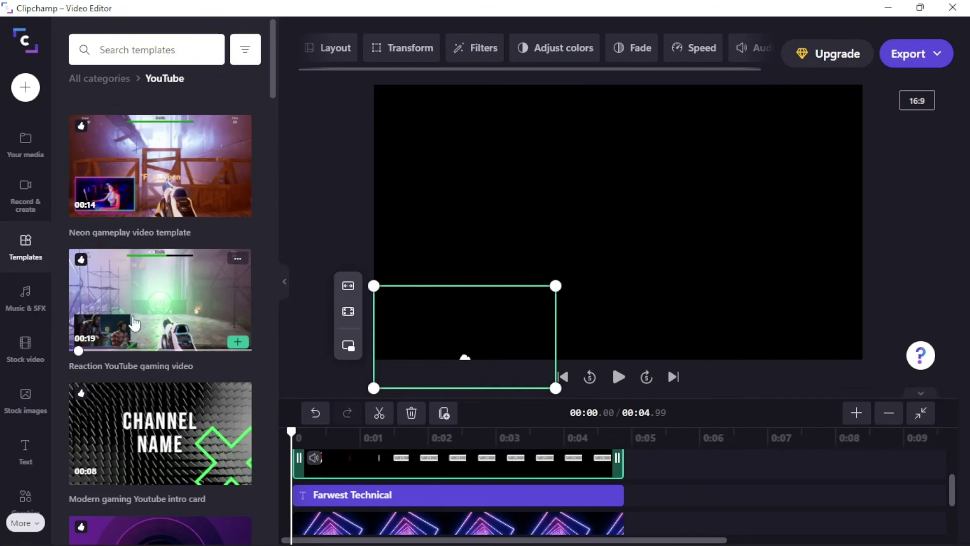
scroll(134, 324, "down", 2)
scroll(173, 390, "down", 3)
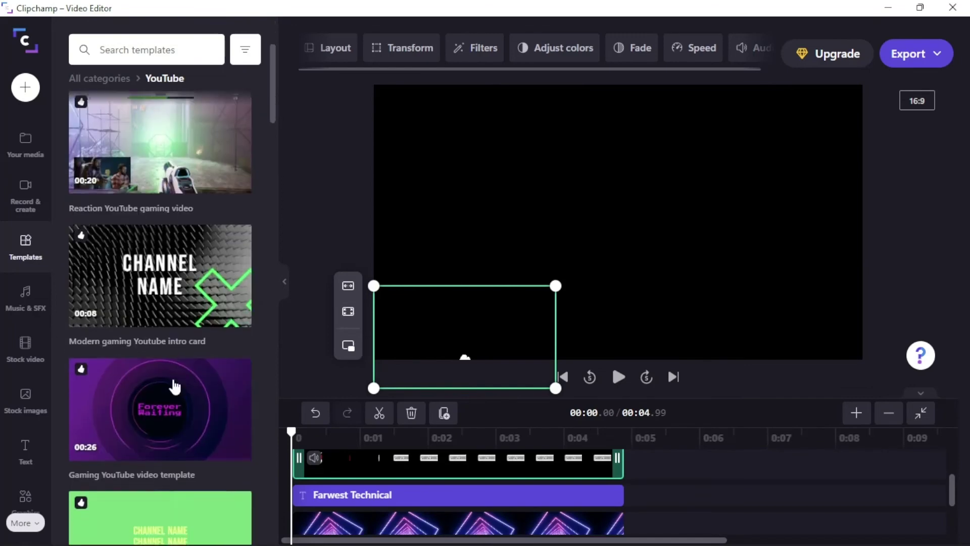
scroll(144, 394, "down", 5)
scroll(144, 389, "down", 12)
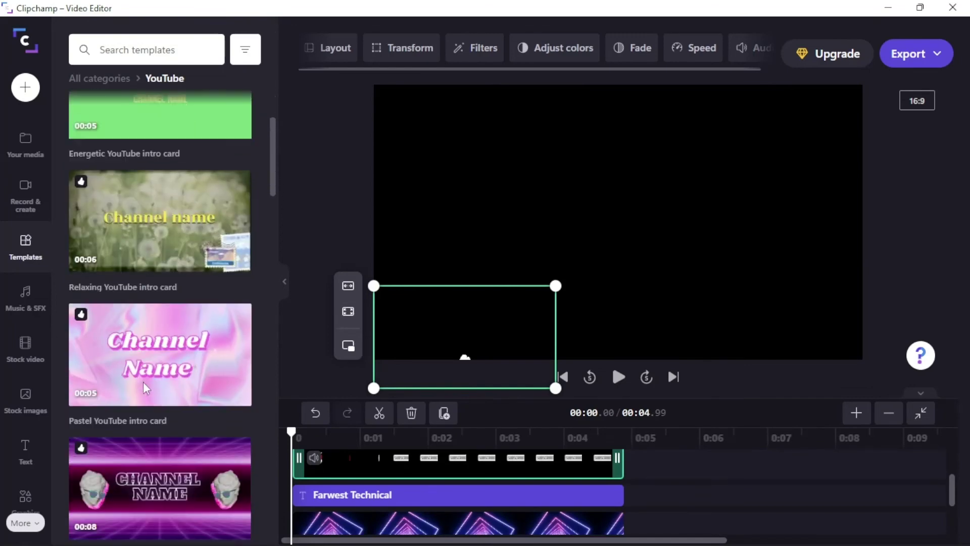
scroll(141, 391, "down", 5)
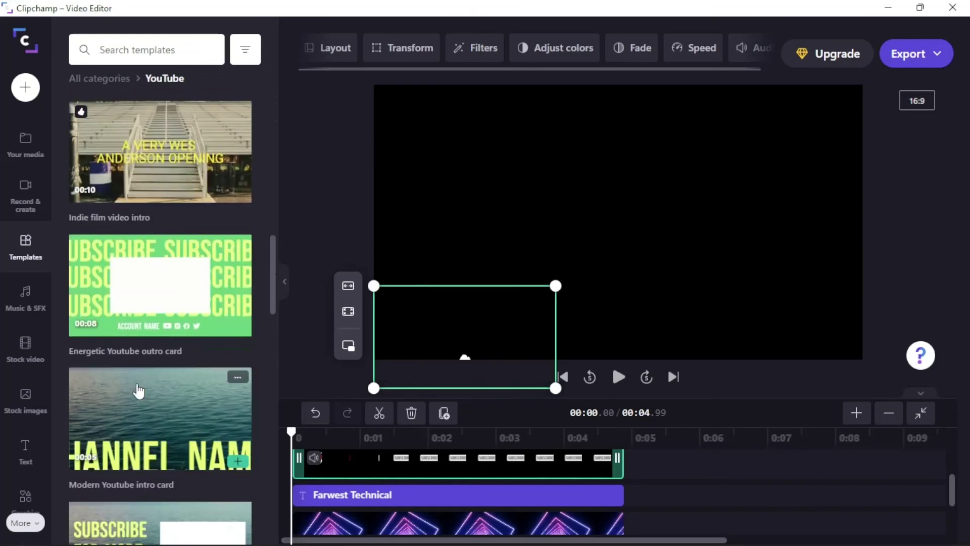
left_click(159, 232)
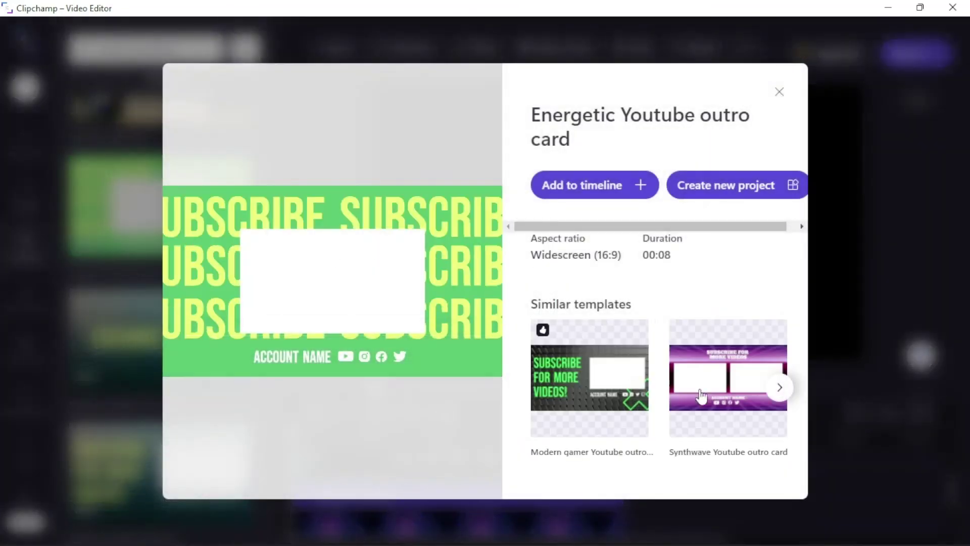
left_click(743, 377)
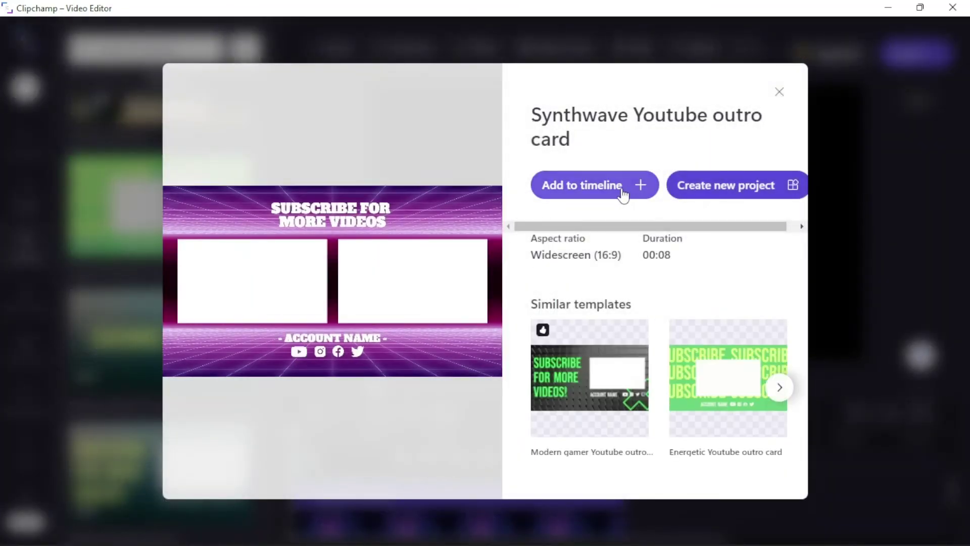
left_click(638, 184)
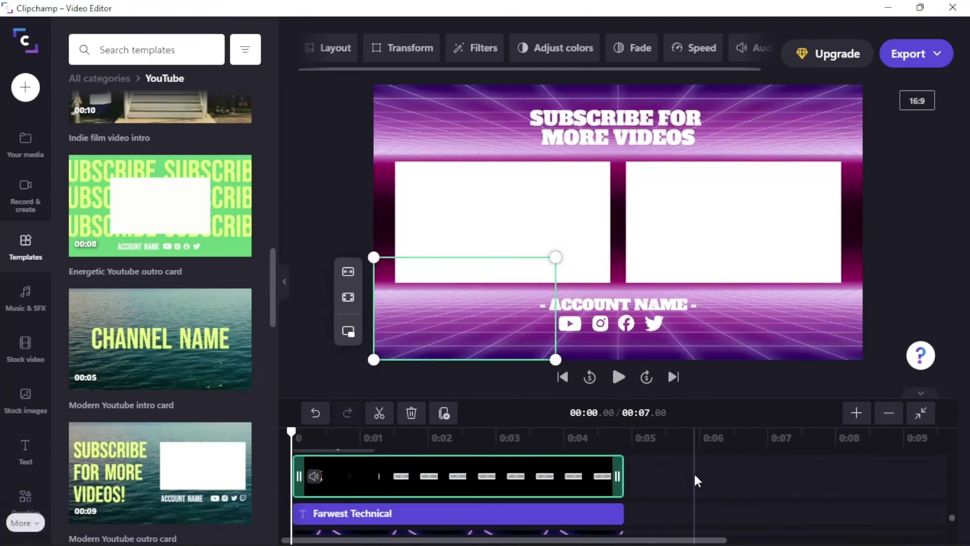
right_click(695, 476)
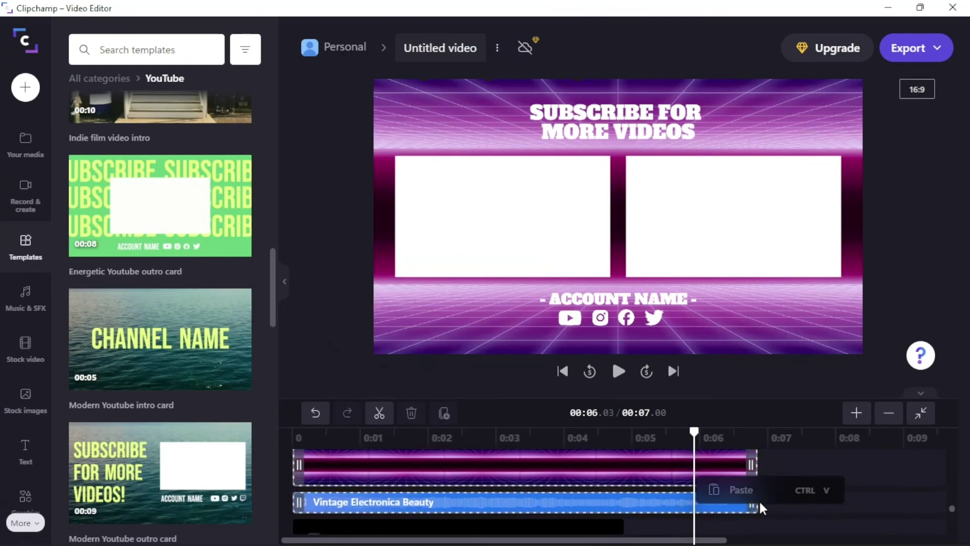